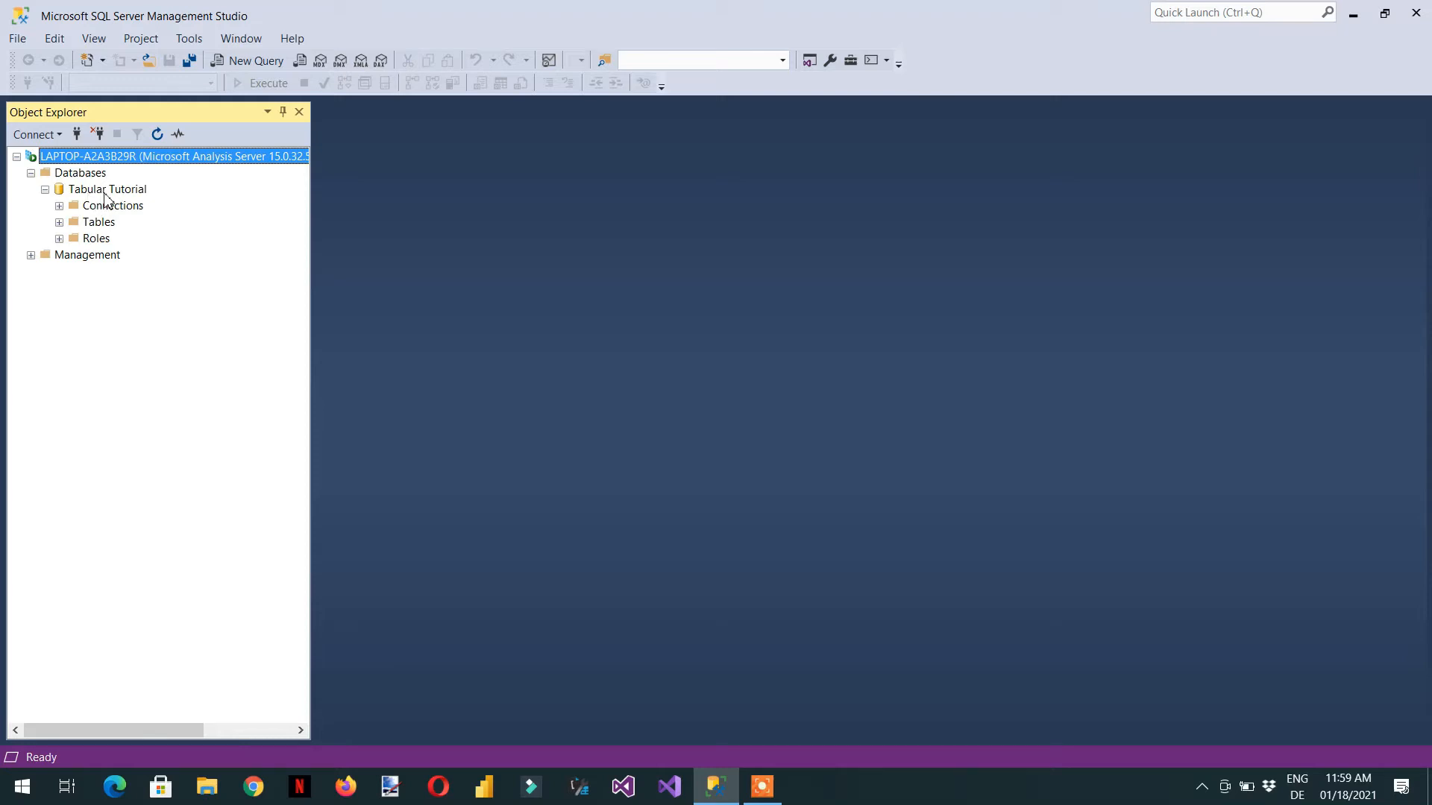
Step: Show the tables of the Tabular Tutorial model and select FactInternetSales
click(59, 222)
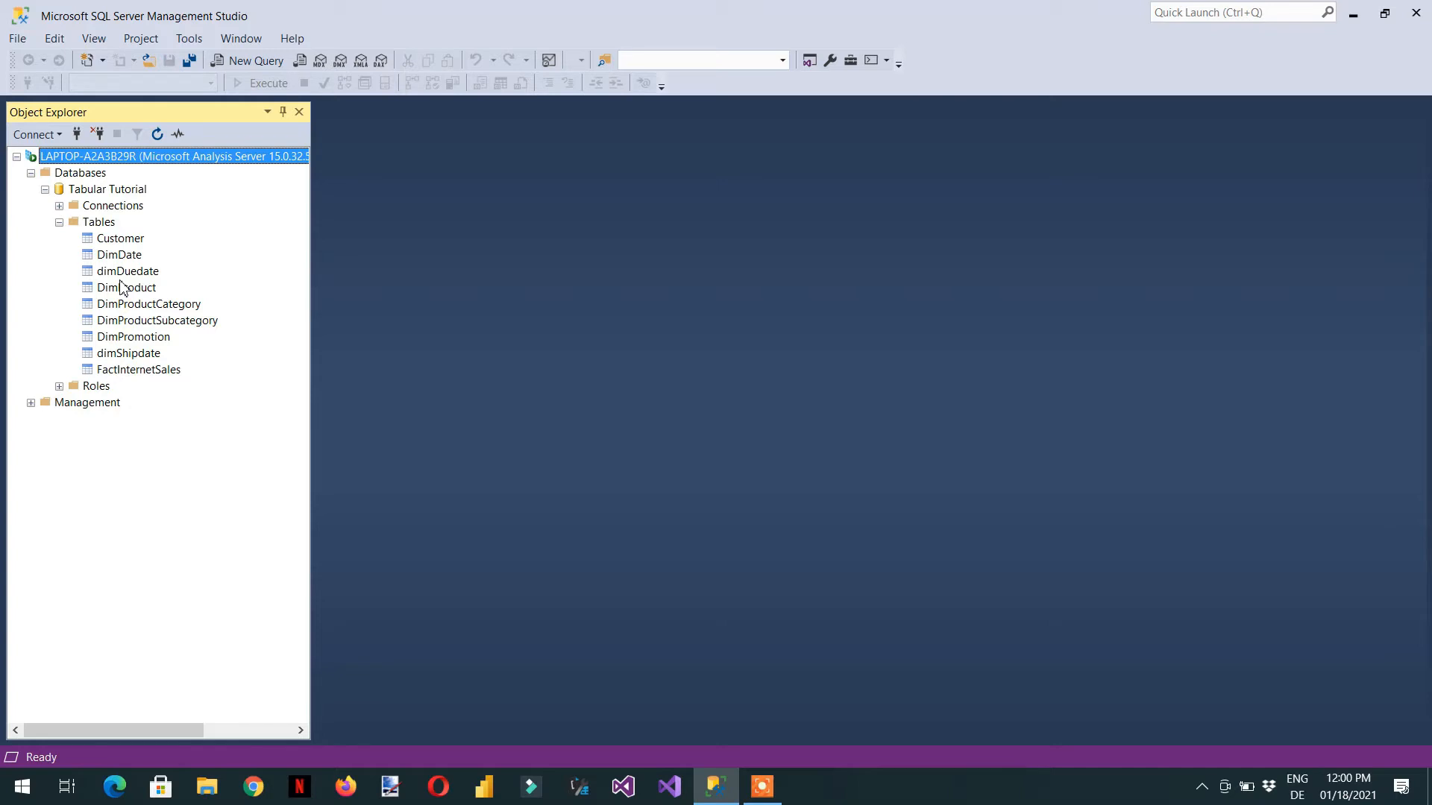
click(139, 372)
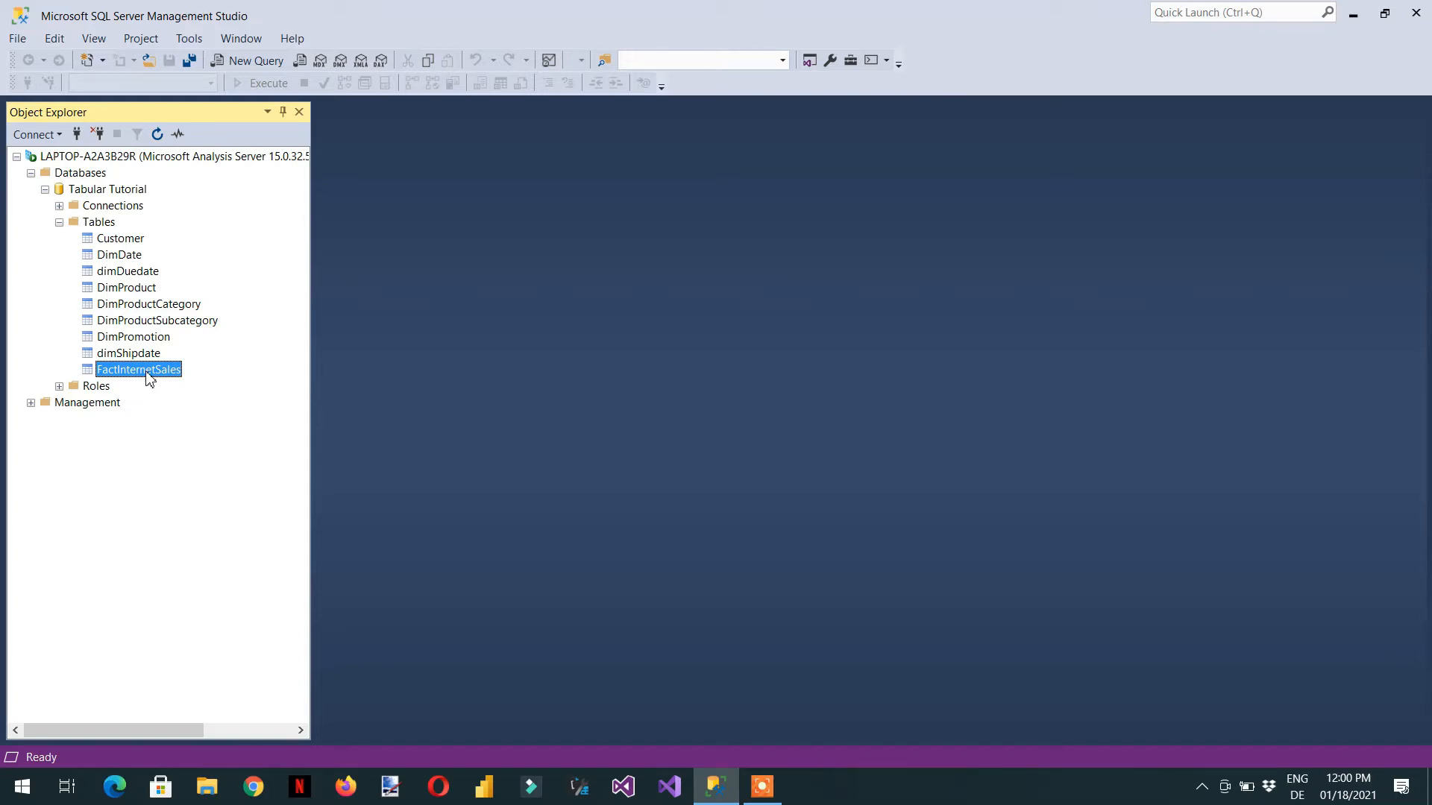
Step: Connect Object Explorer to the local Database Engine server using Windows Authentication
click(58, 135)
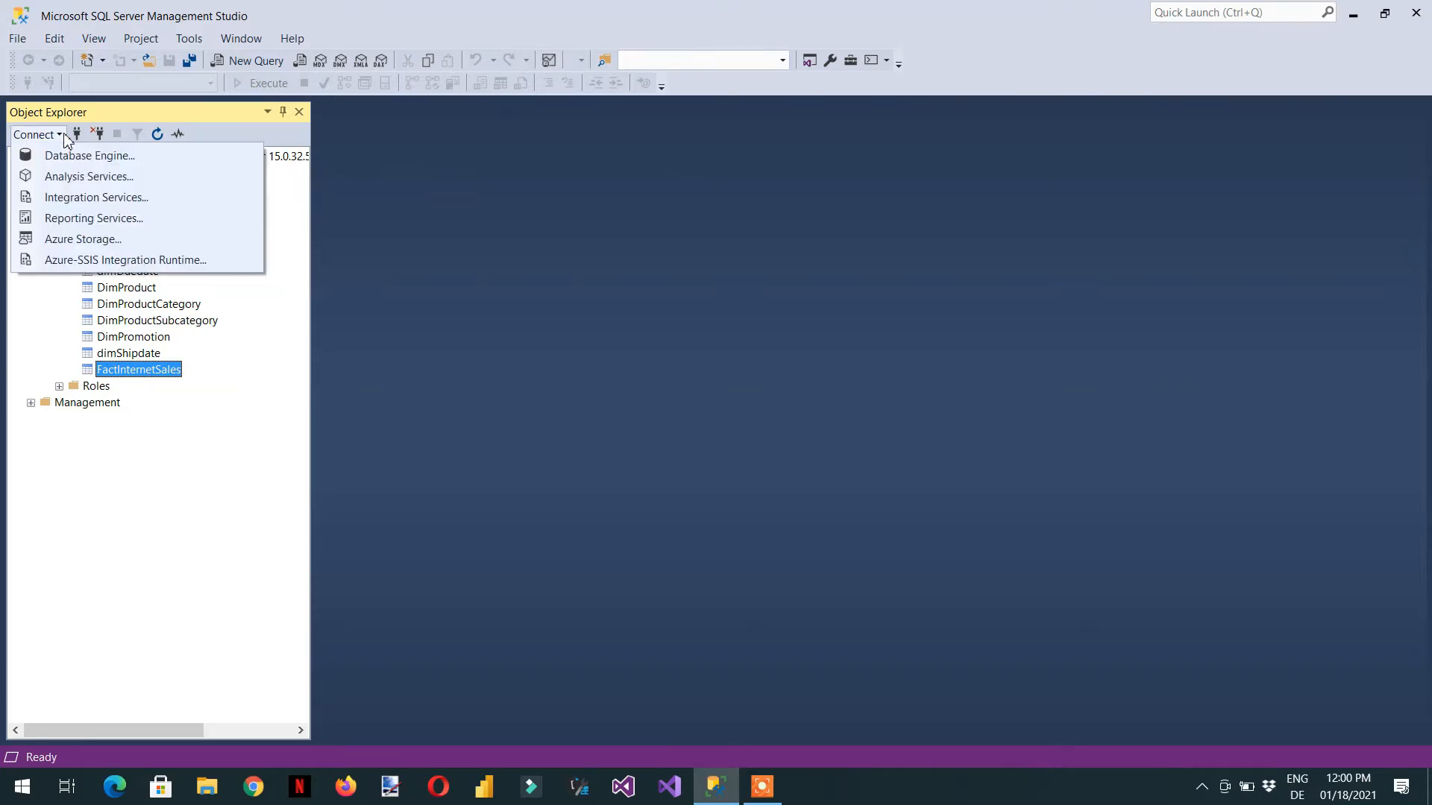
click(67, 154)
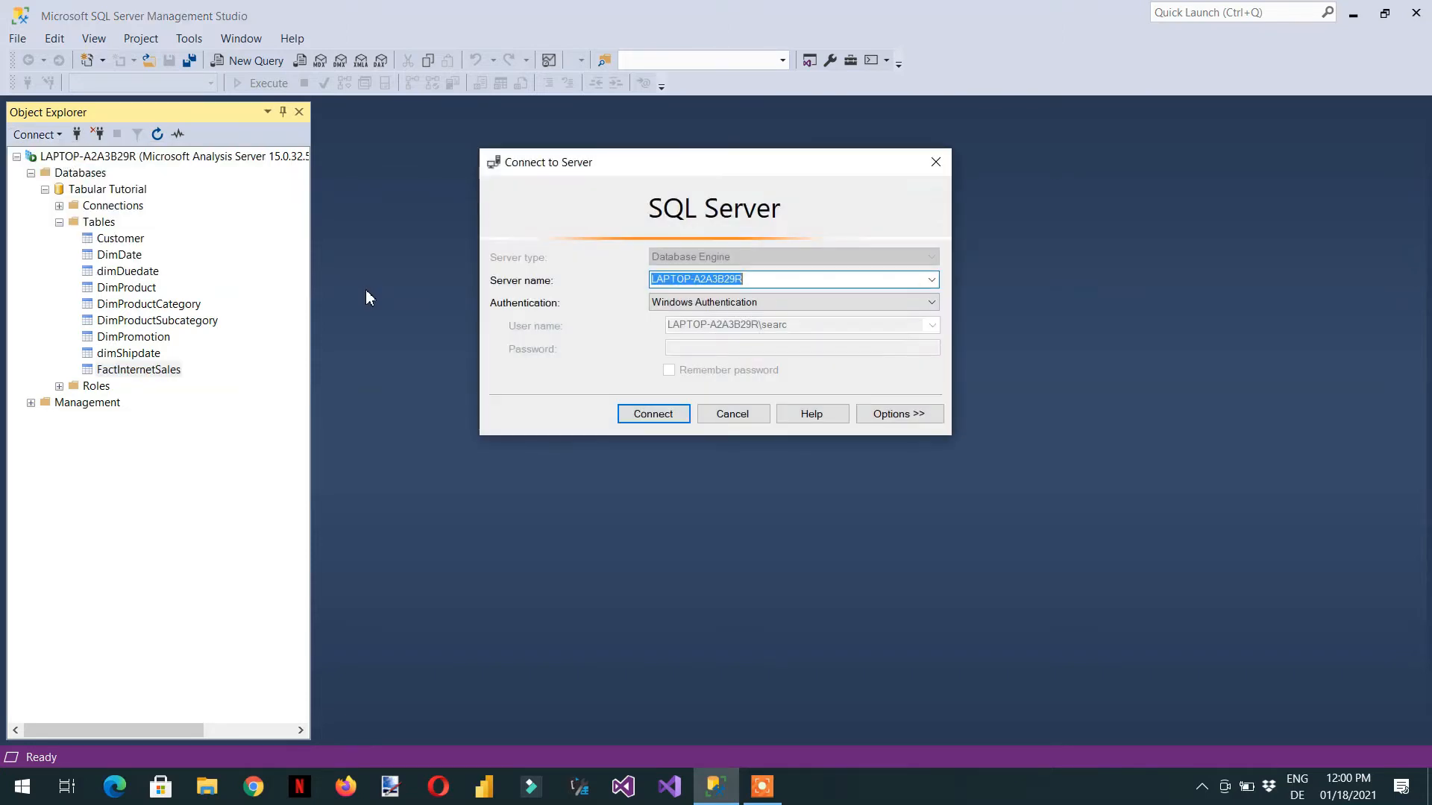
click(656, 416)
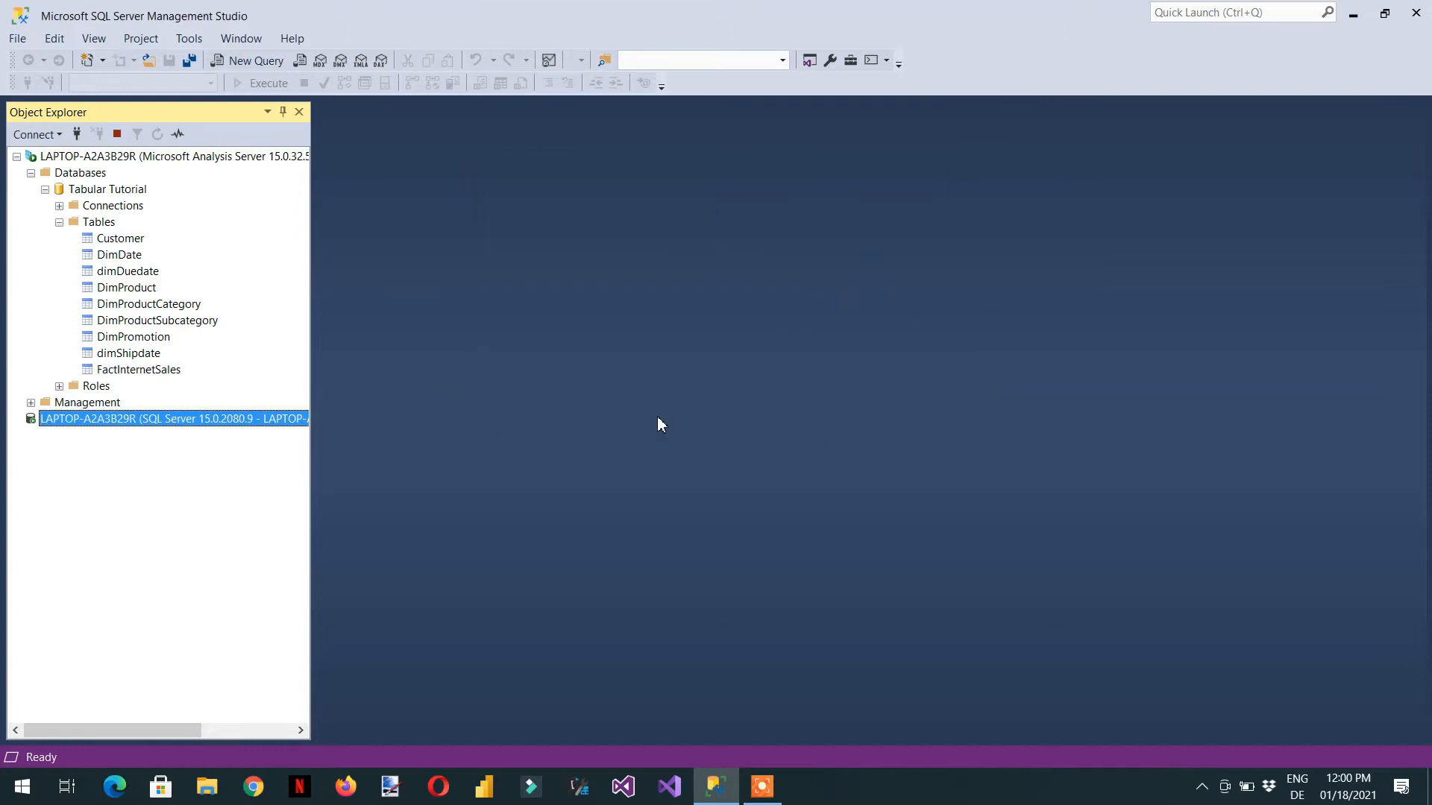
Step: Expand the AdventureWorksDW2016 database of the SQL Server instance to list its tables
key(Down)
key(Right)
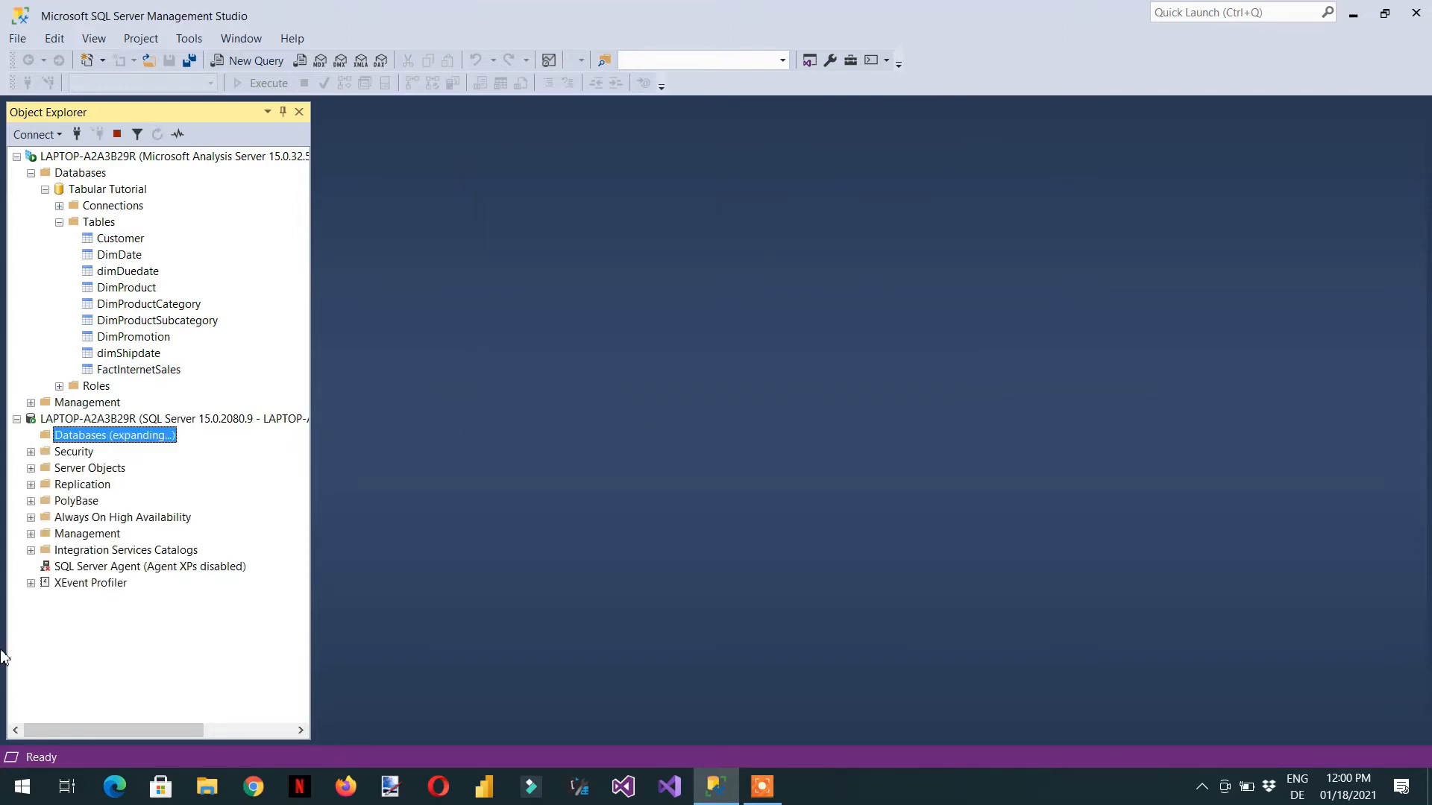
key(Down)
key(Down)
key(Down)
key(Right)
key(Down)
key(Down)
key(Right)
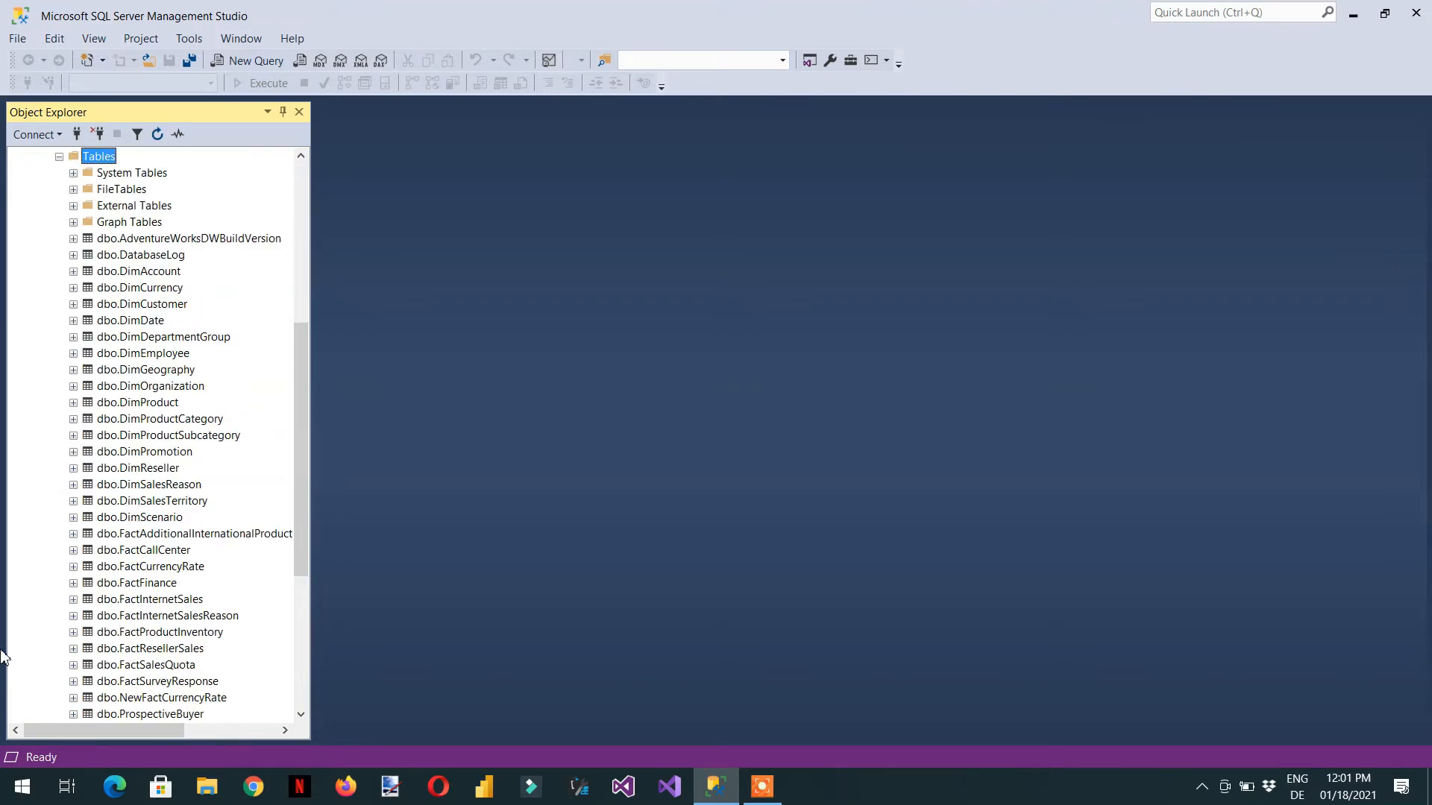
Step: Select the dbo.DimDate table and open a new query on the AdventureWorksDW2016 database
key(Down)
key(Down)
key(Down)
key(Down)
key(Down)
key(Down)
key(Down)
key(Down)
key(Down)
key(Down)
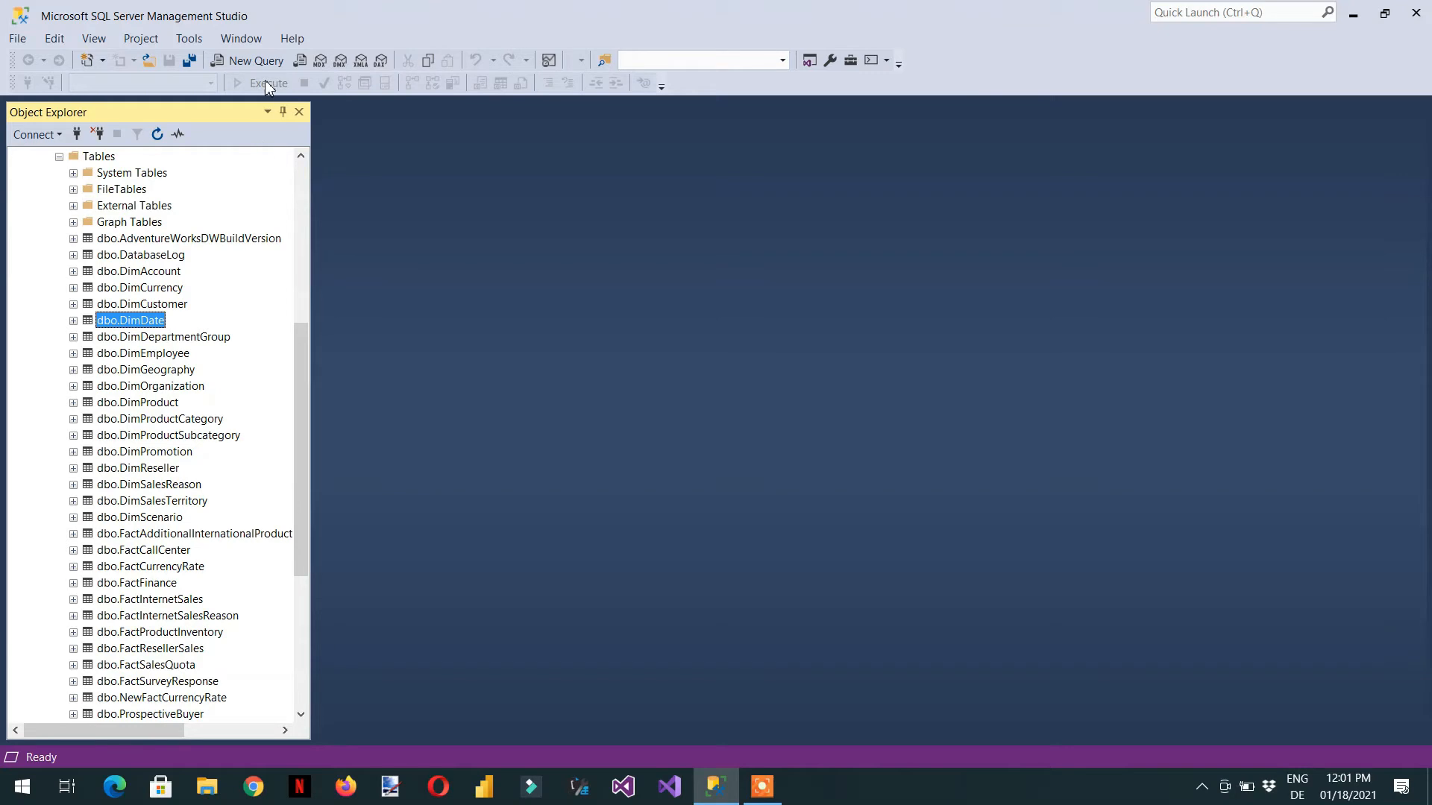
click(249, 61)
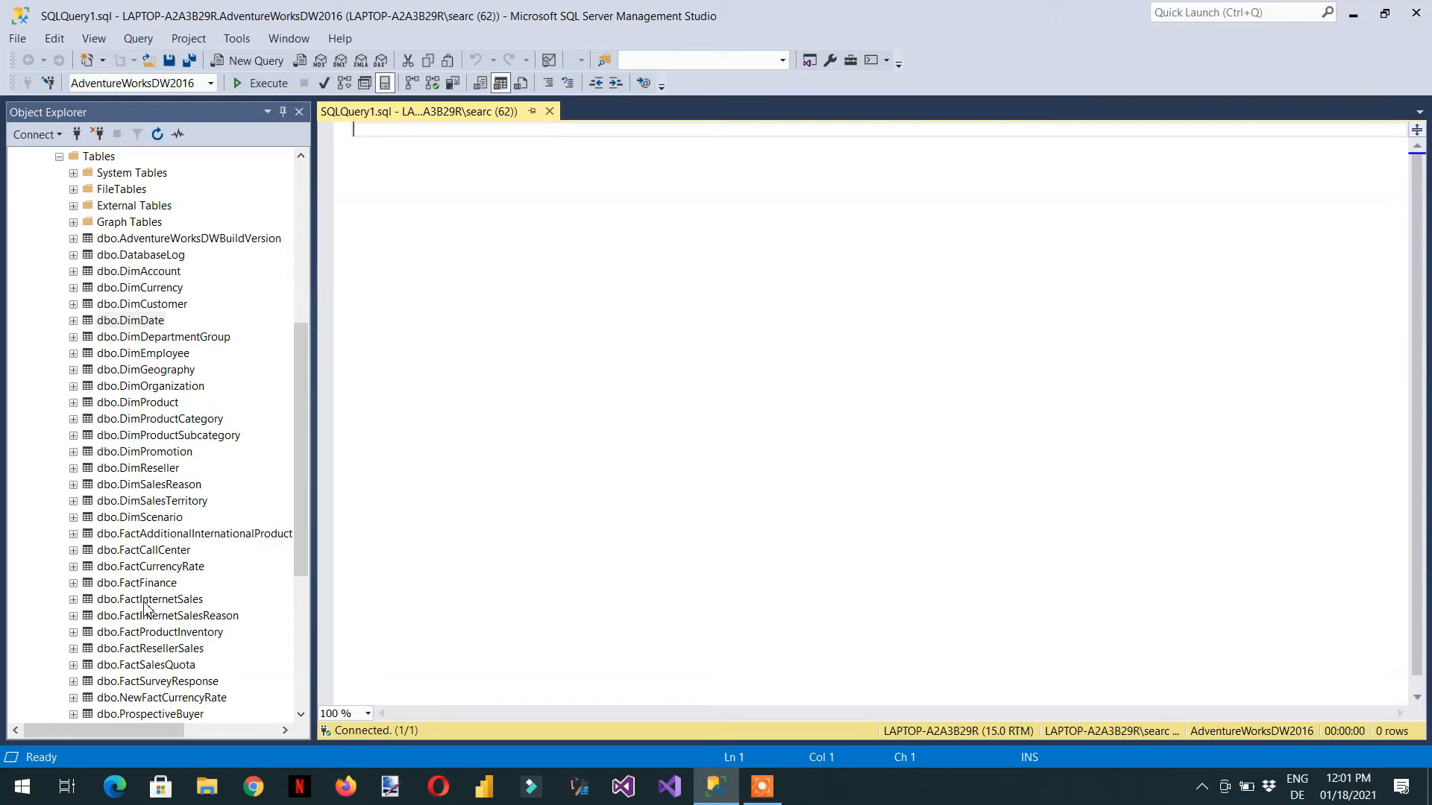
Step: Write the query Select * [dbo].[FactInternetSales] and execute it
drag(146, 604, 476, 213)
text(Select * [dbo].[FactInternetSales)
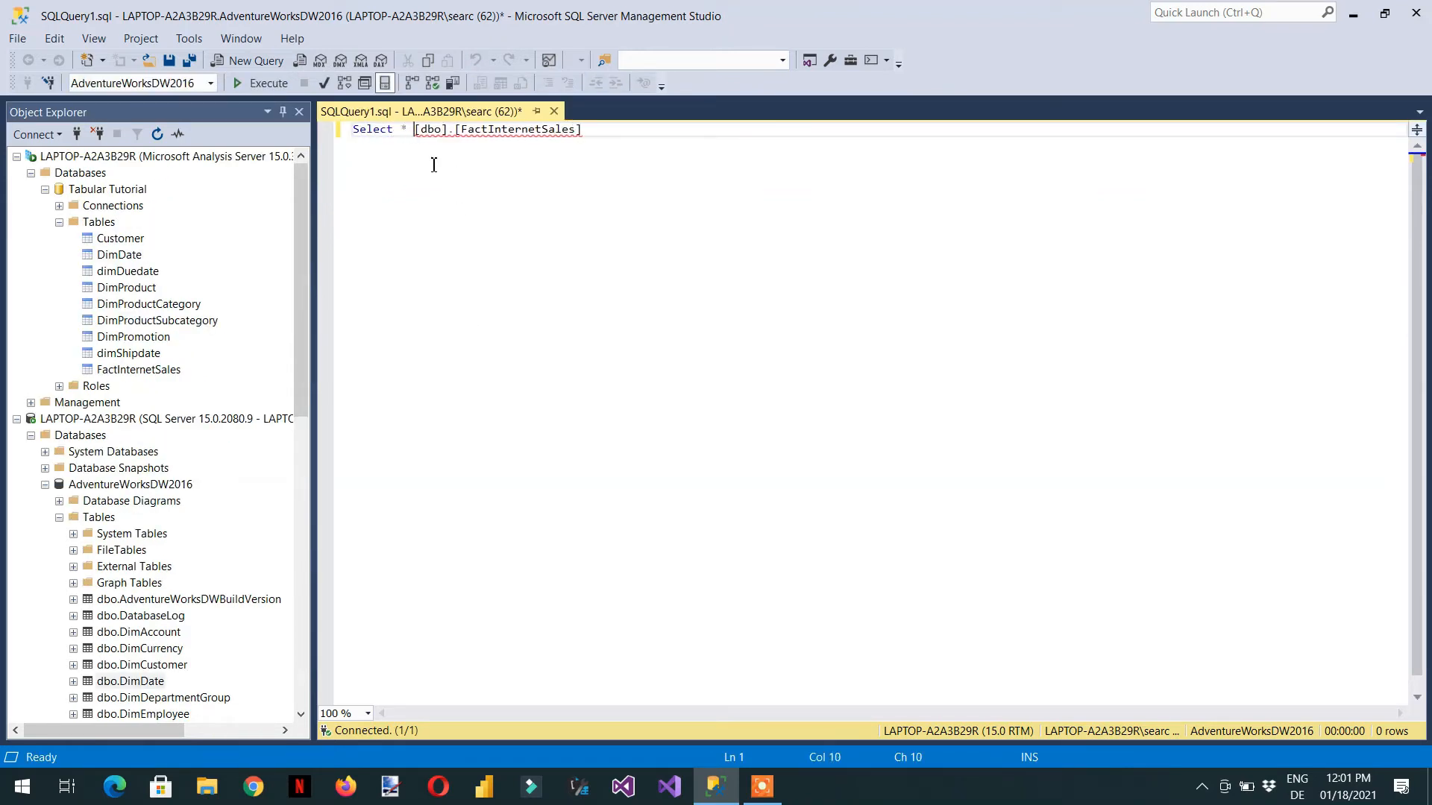
click(270, 87)
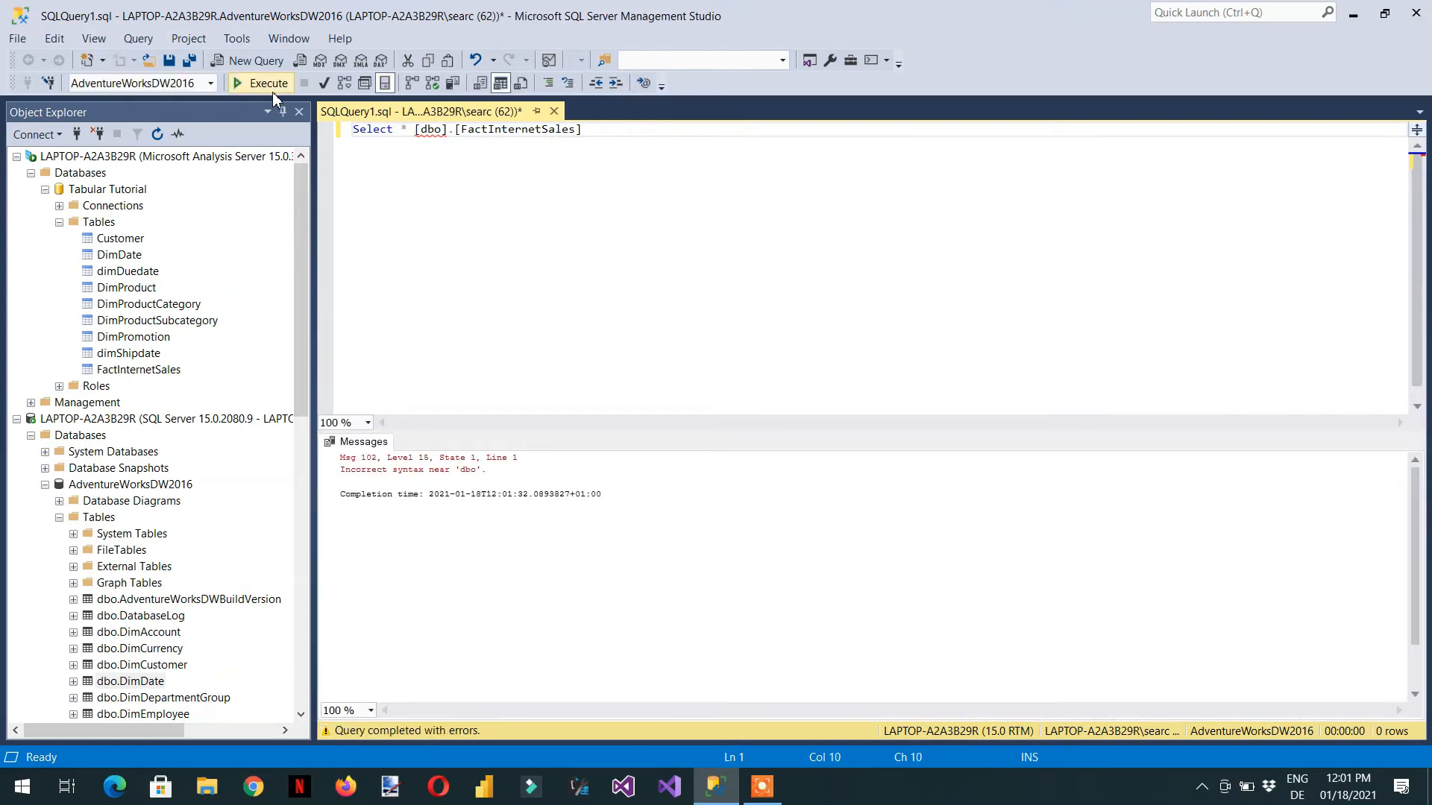
Step: Insert From before [dbo].[FactInternetSales], execute the query and look over its results
text(Fro)
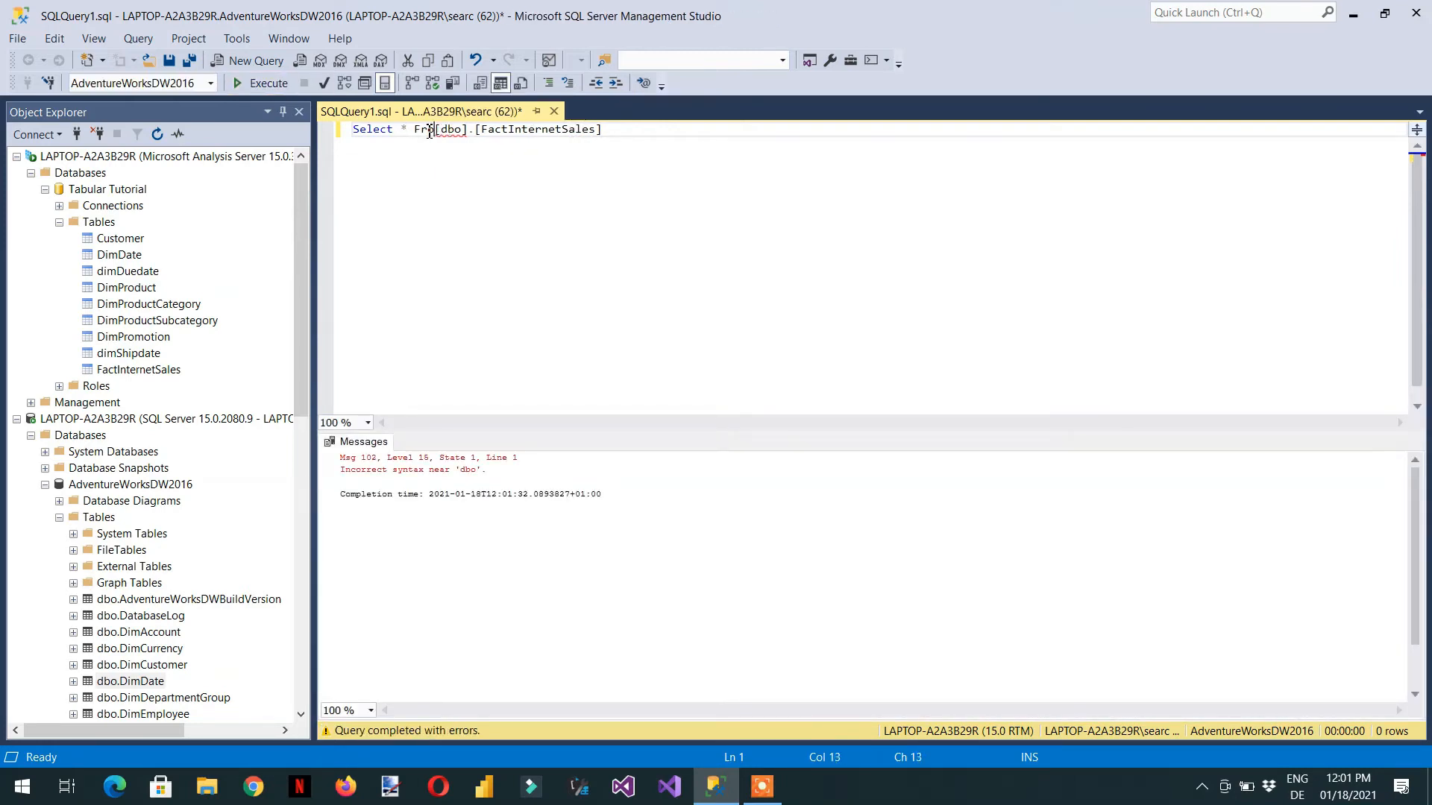
key(BackSpace)
text(m)
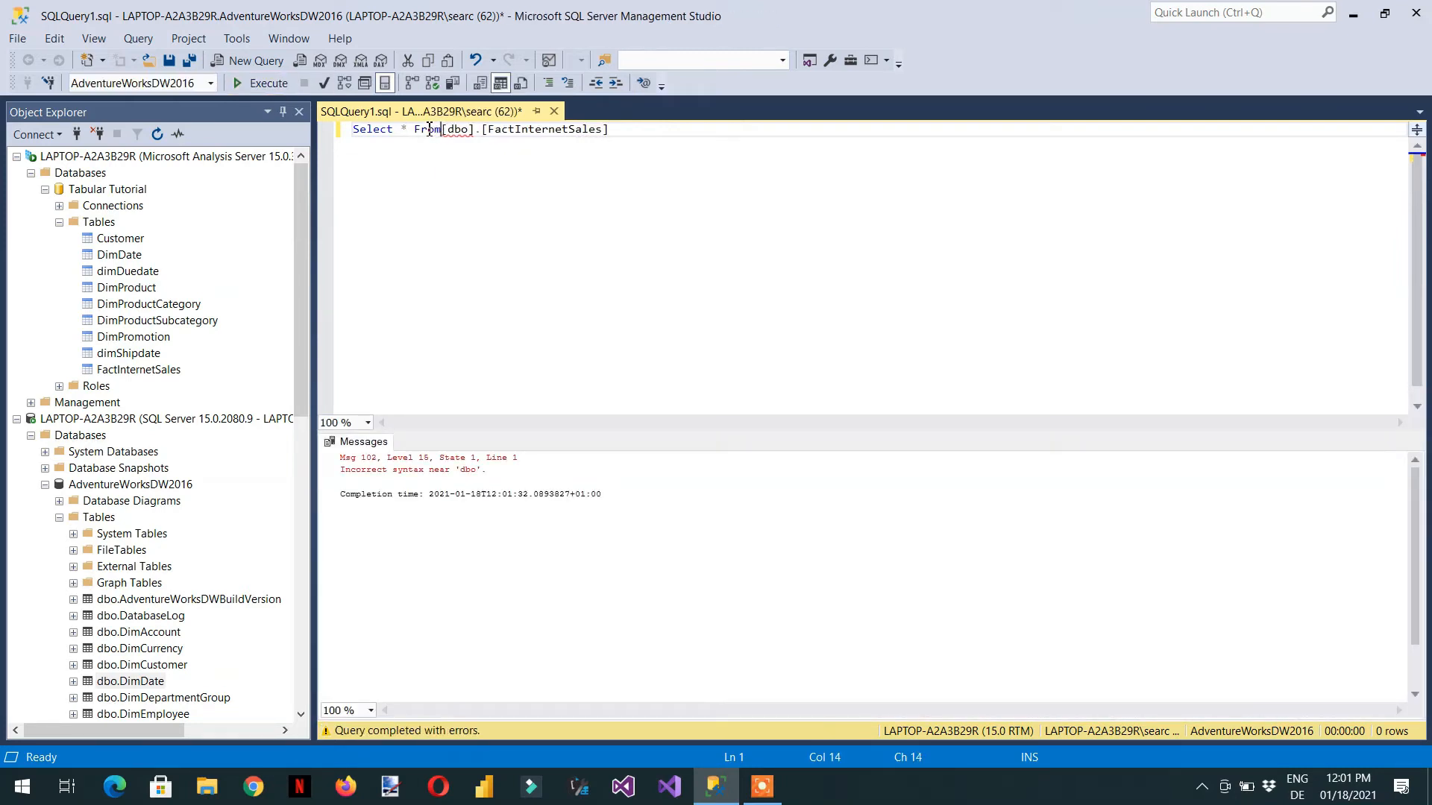
click(246, 88)
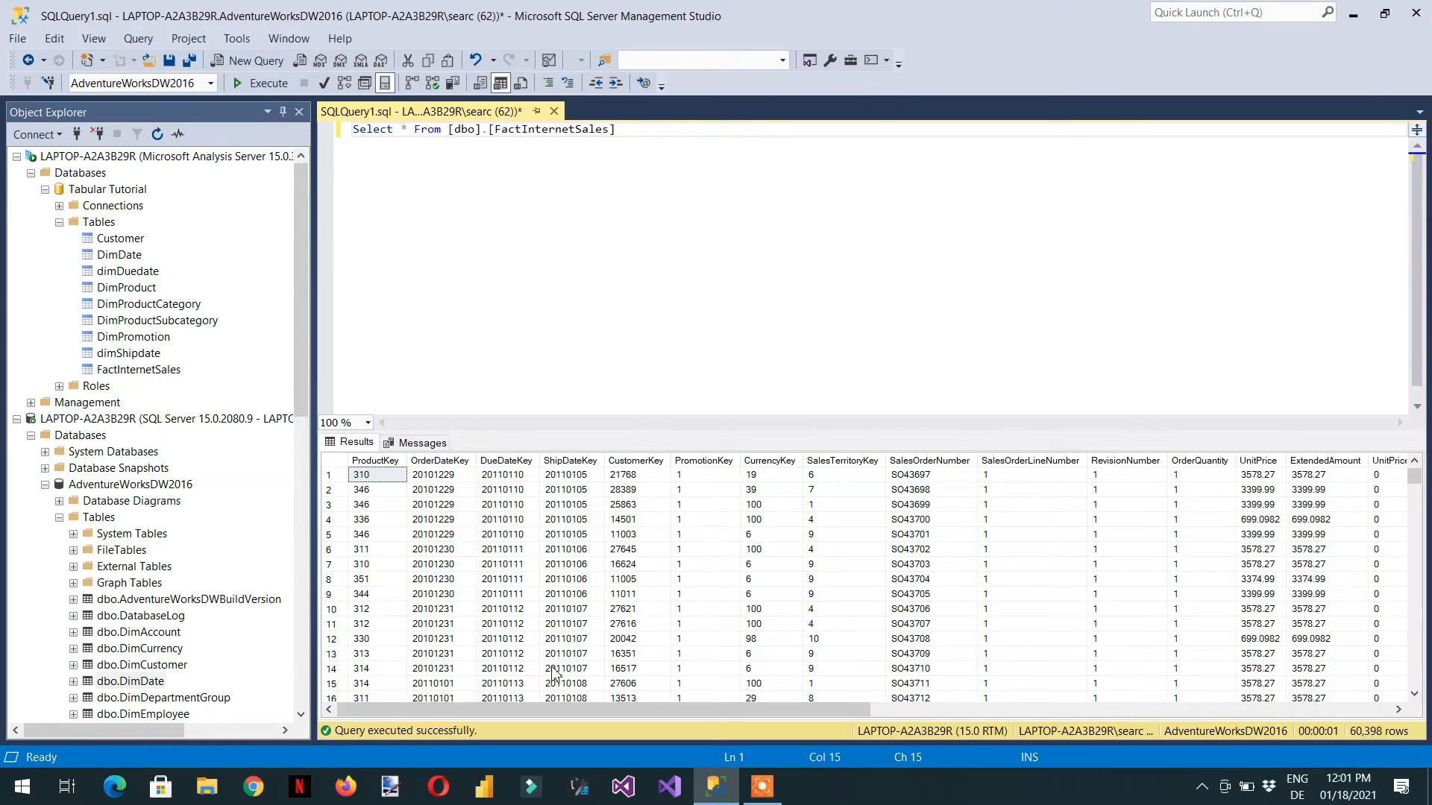
mouse_move(543, 714)
mouse_down()
mouse_move(696, 699)
mouse_move(850, 717)
mouse_move(537, 714)
mouse_up()
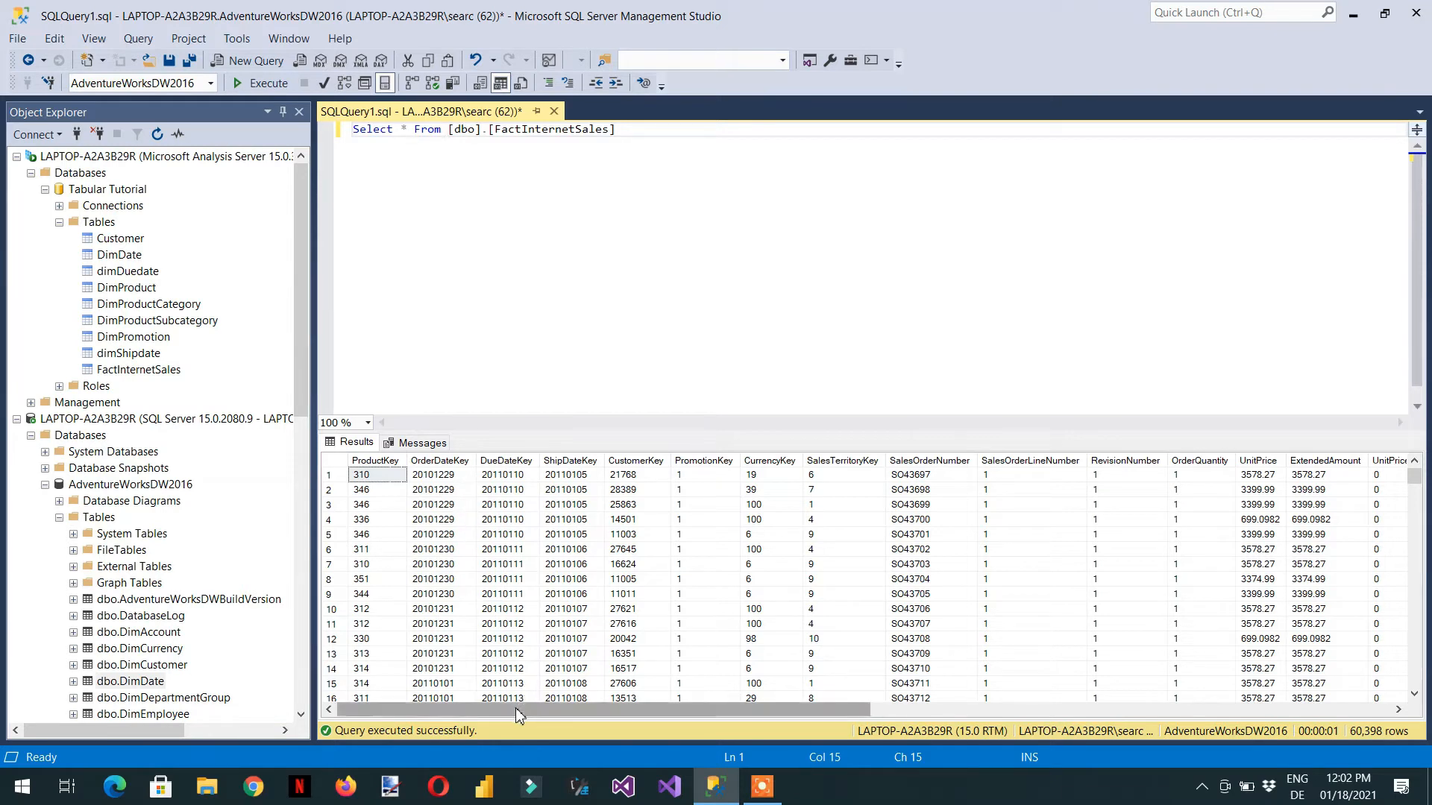
mouse_move(516, 708)
mouse_down()
mouse_move(1042, 722)
mouse_move(493, 719)
mouse_up()
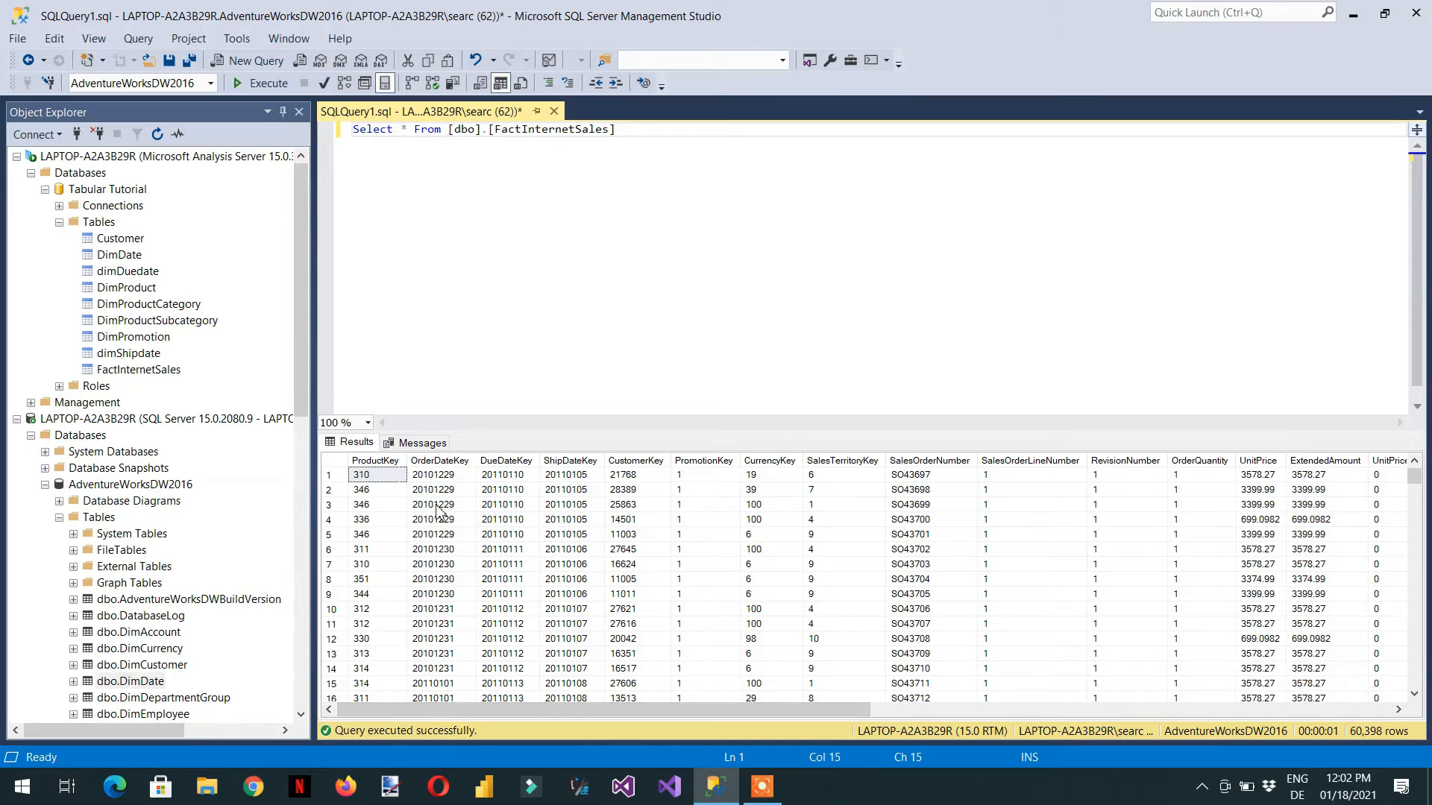
Step: Remove the asterisk from the query and move the From clause down, leaving an empty line beneath Select
click(638, 130)
key(Left)
key(Left)
key(Left)
key(Left)
key(Left)
key(Left)
key(Left)
key(Left)
key(Left)
key(Left)
key(Left)
key(Left)
key(Left)
key(Left)
key(Left)
key(Left)
key(BackSpace)
key(BackSpace)
key(Return)
key(Return)
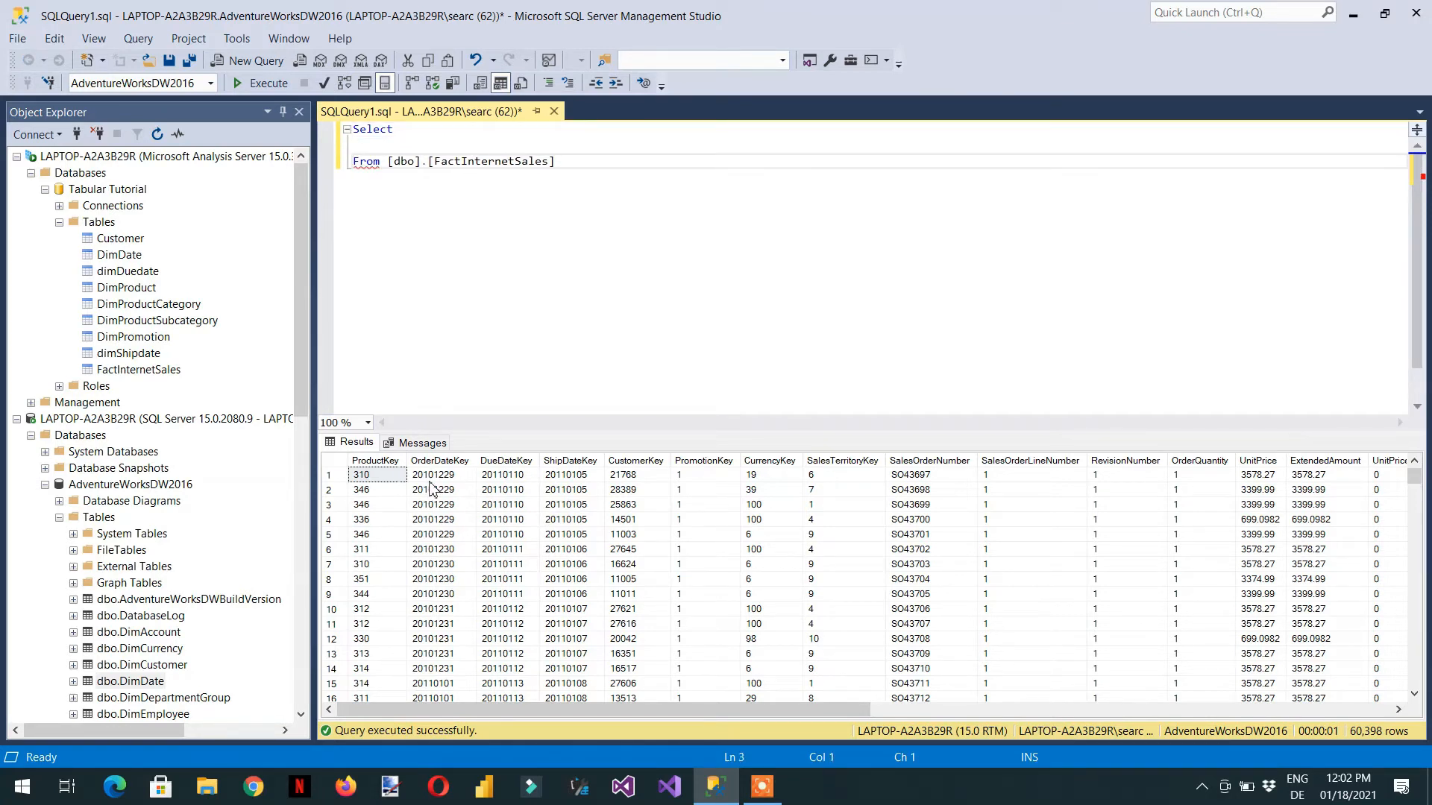
key(Up)
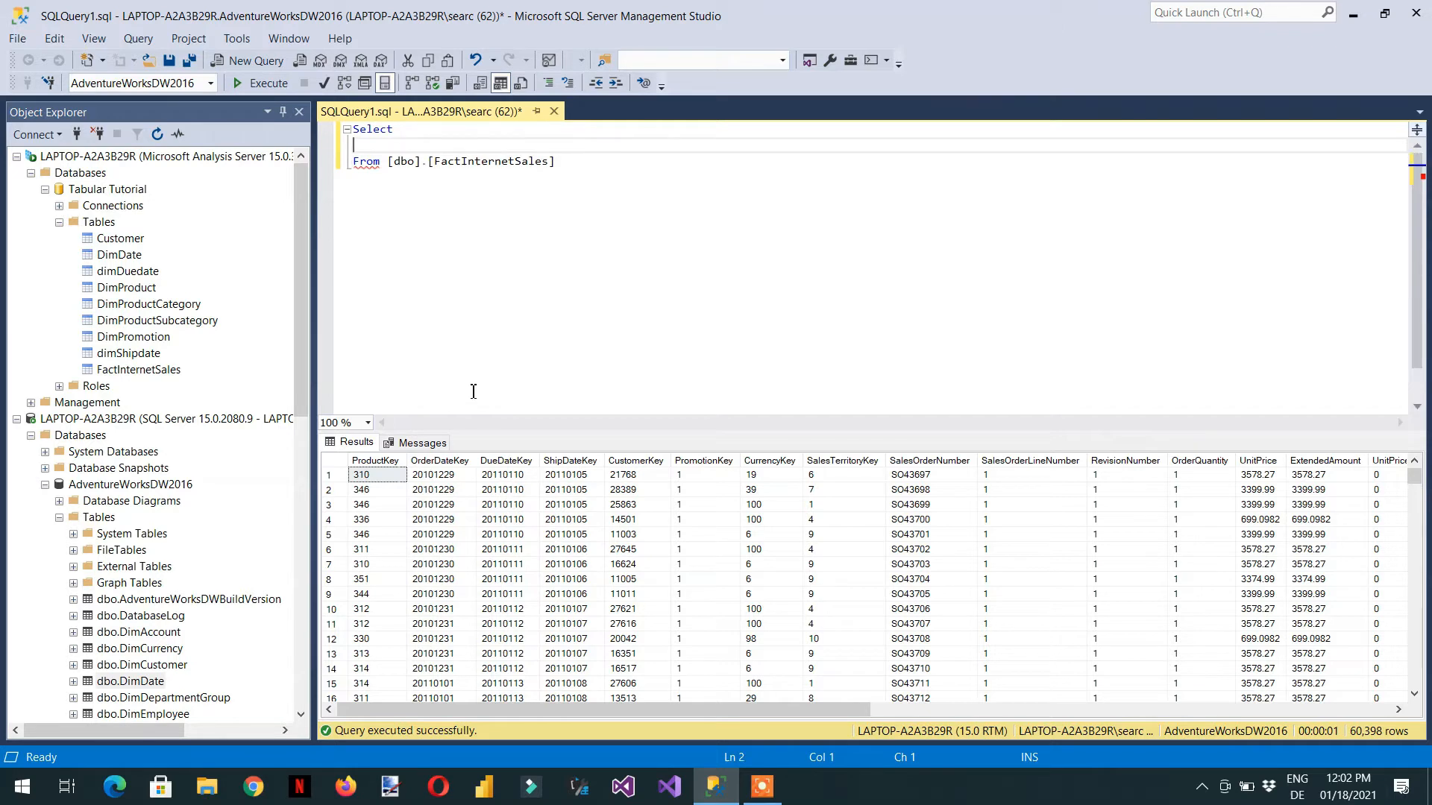
Step: Enter the column expression Left(OrderDateKey,4) on the empty line between Select and From
text(Left()
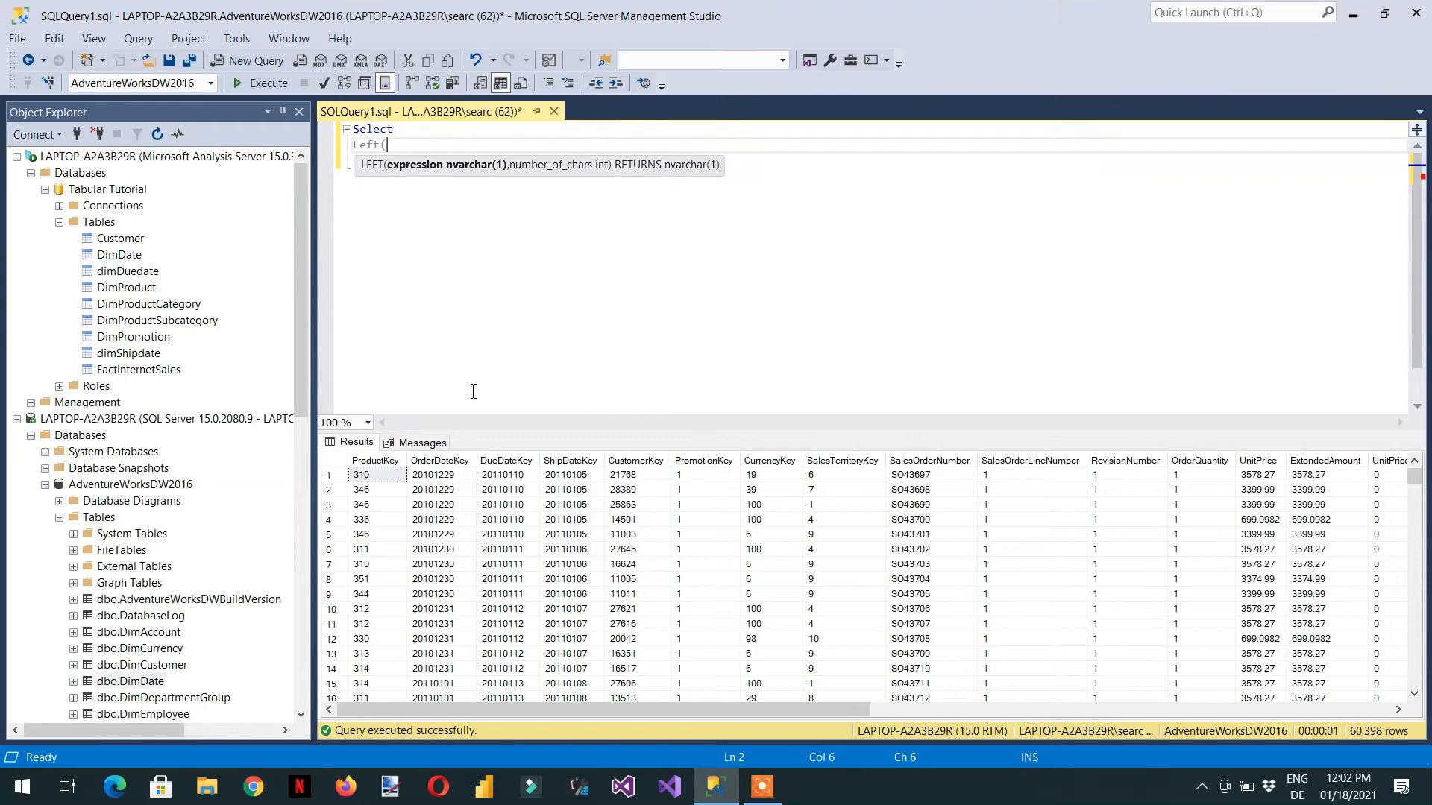
text(order)
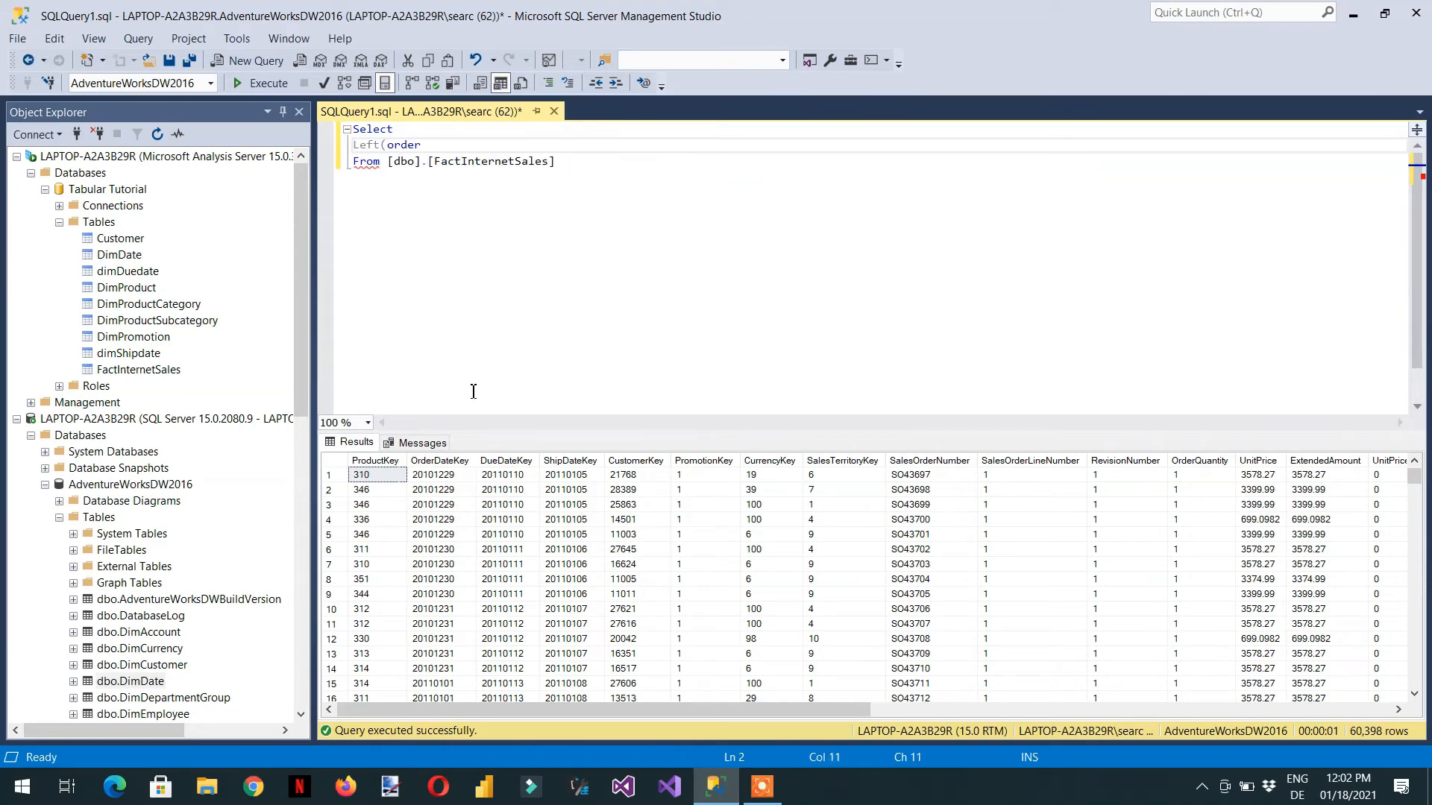
text(d)
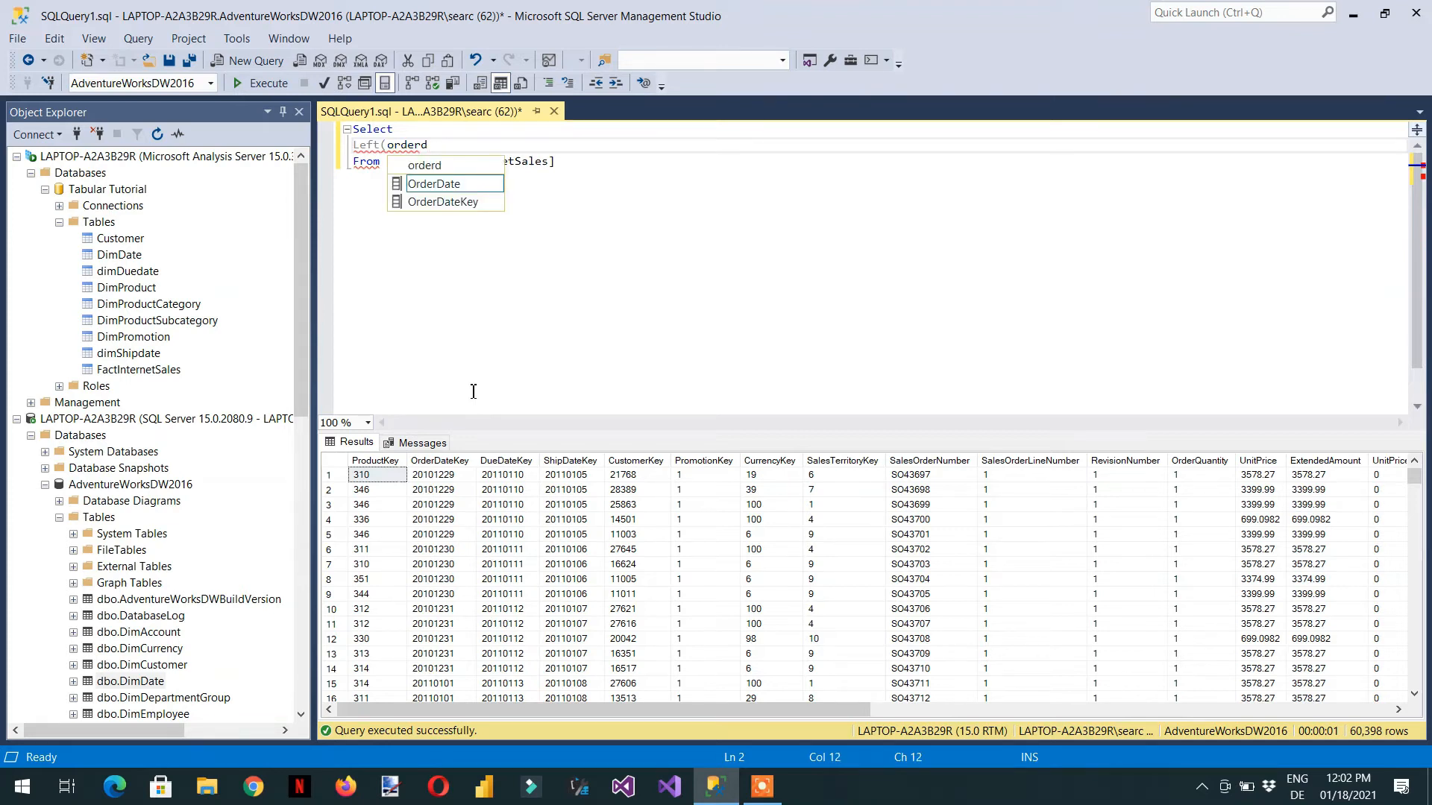
key(Down)
key(Tab)
text(,4))
Step: Add distinct after Select and execute the query to list the order years
click(451, 133)
text(distinc)
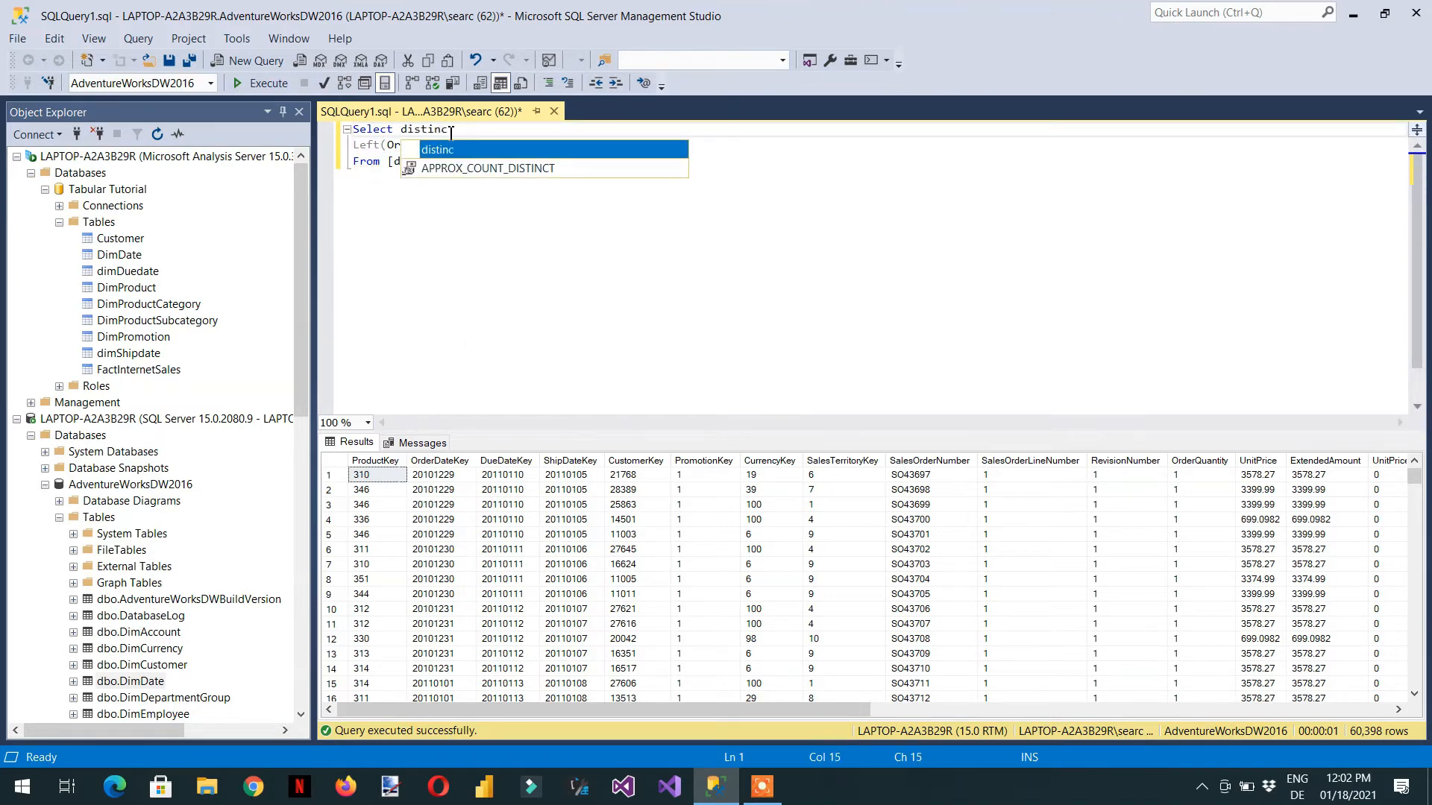
text(t)
click(485, 226)
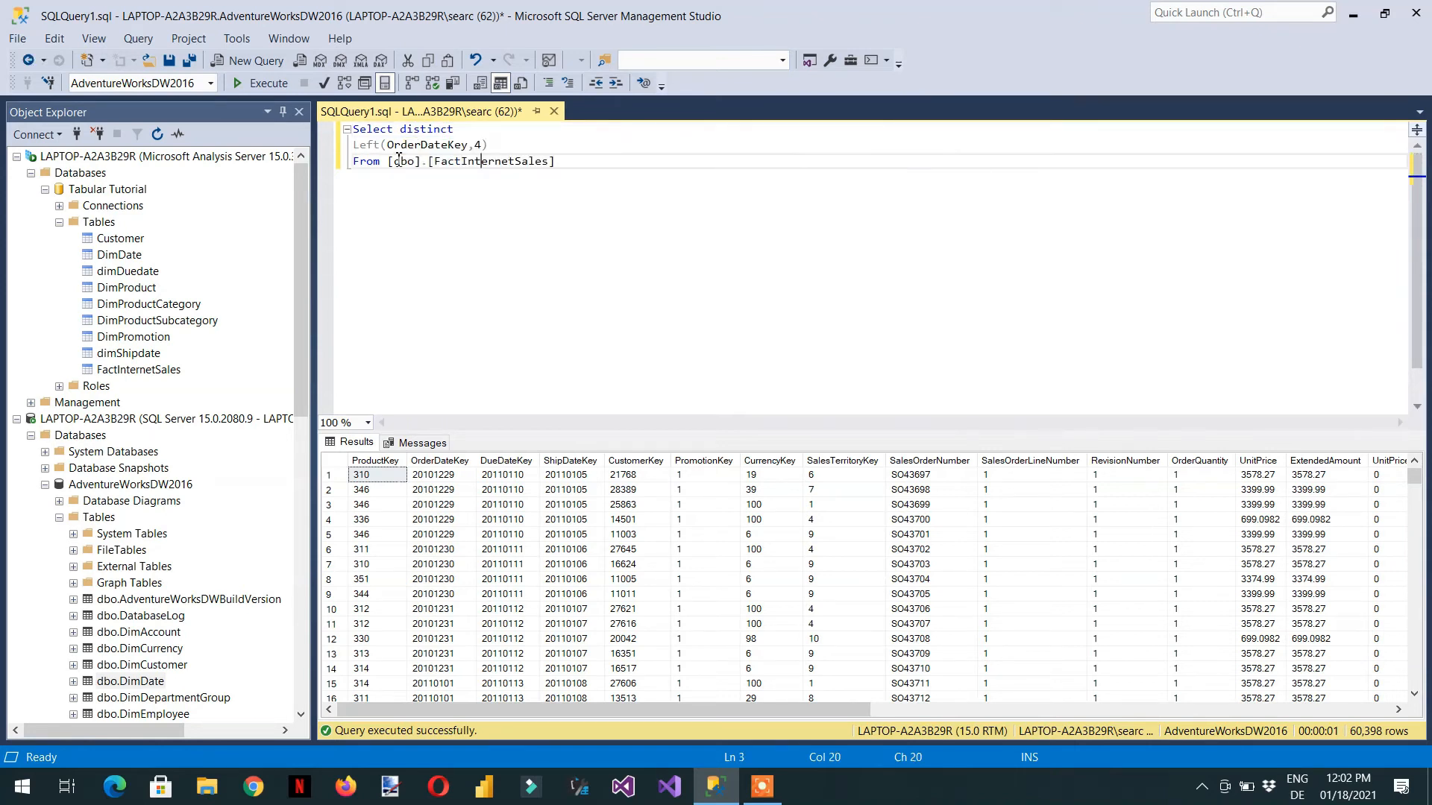
click(261, 83)
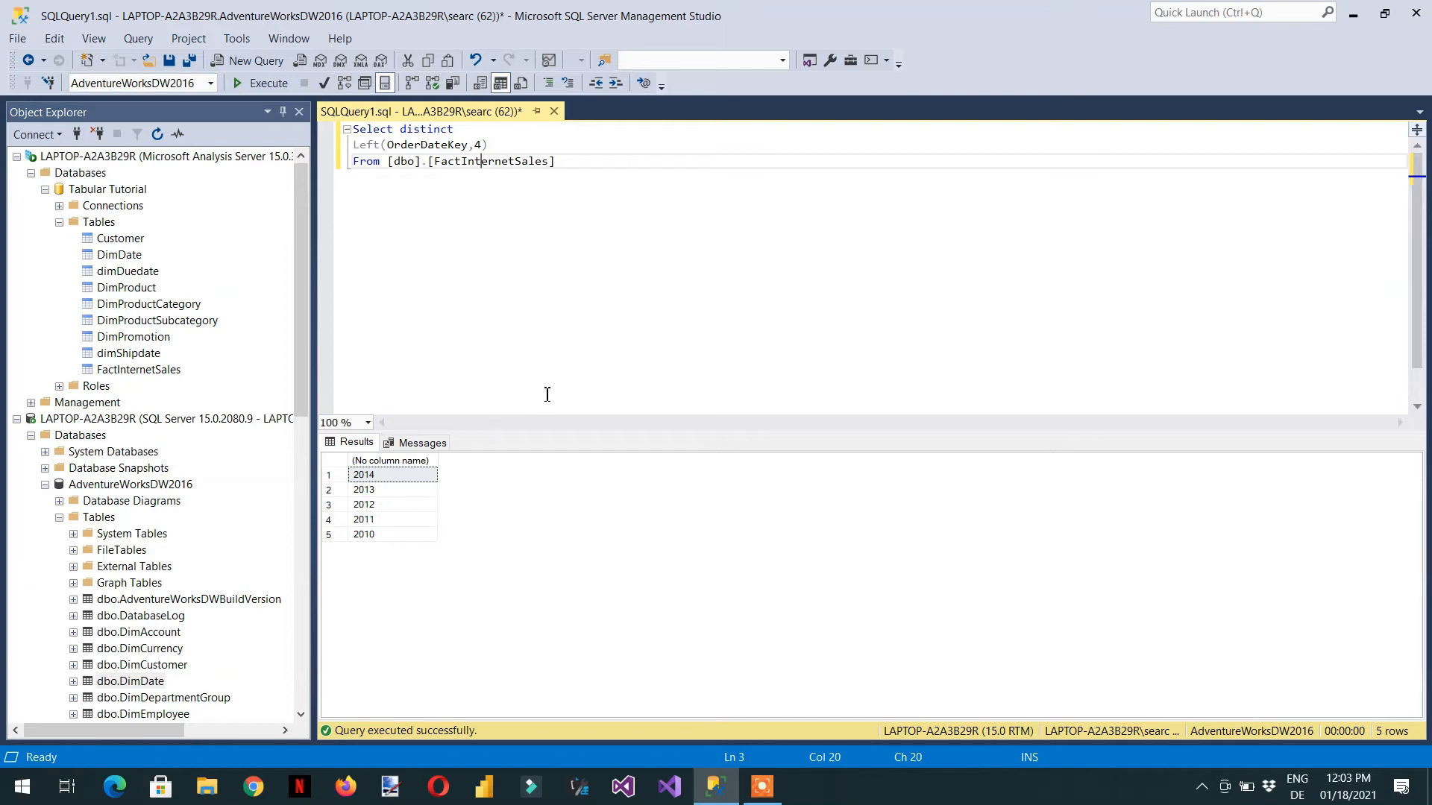
Step: Replace distinct and Left(OrderDateKey,4) in the Select clause with *, keeping the From clause directly beneath
click(515, 142)
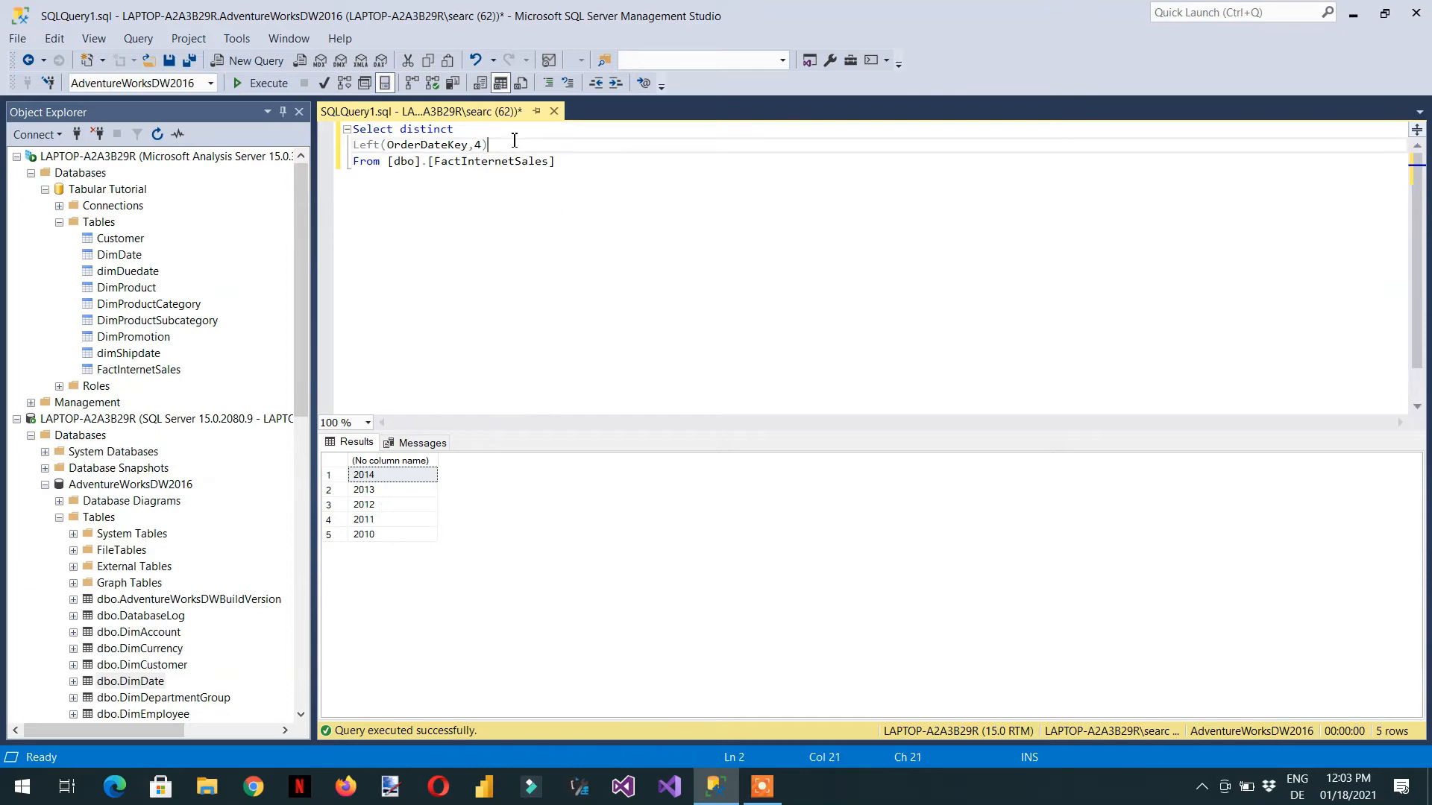
key(shift+Left)
key(shift+Left)
key(shift+Left)
key(shift+Left)
key(shift+Left)
key(shift+Left)
key(shift+Left)
key(shift+Left)
key(shift+Left)
key(shift+Left)
key(shift+Left)
key(shift+Left)
key(shift+Left)
key(shift+Left)
key(shift+Left)
key(shift+Left)
key(shift+Left)
key(shift+Left)
key(shift+Left)
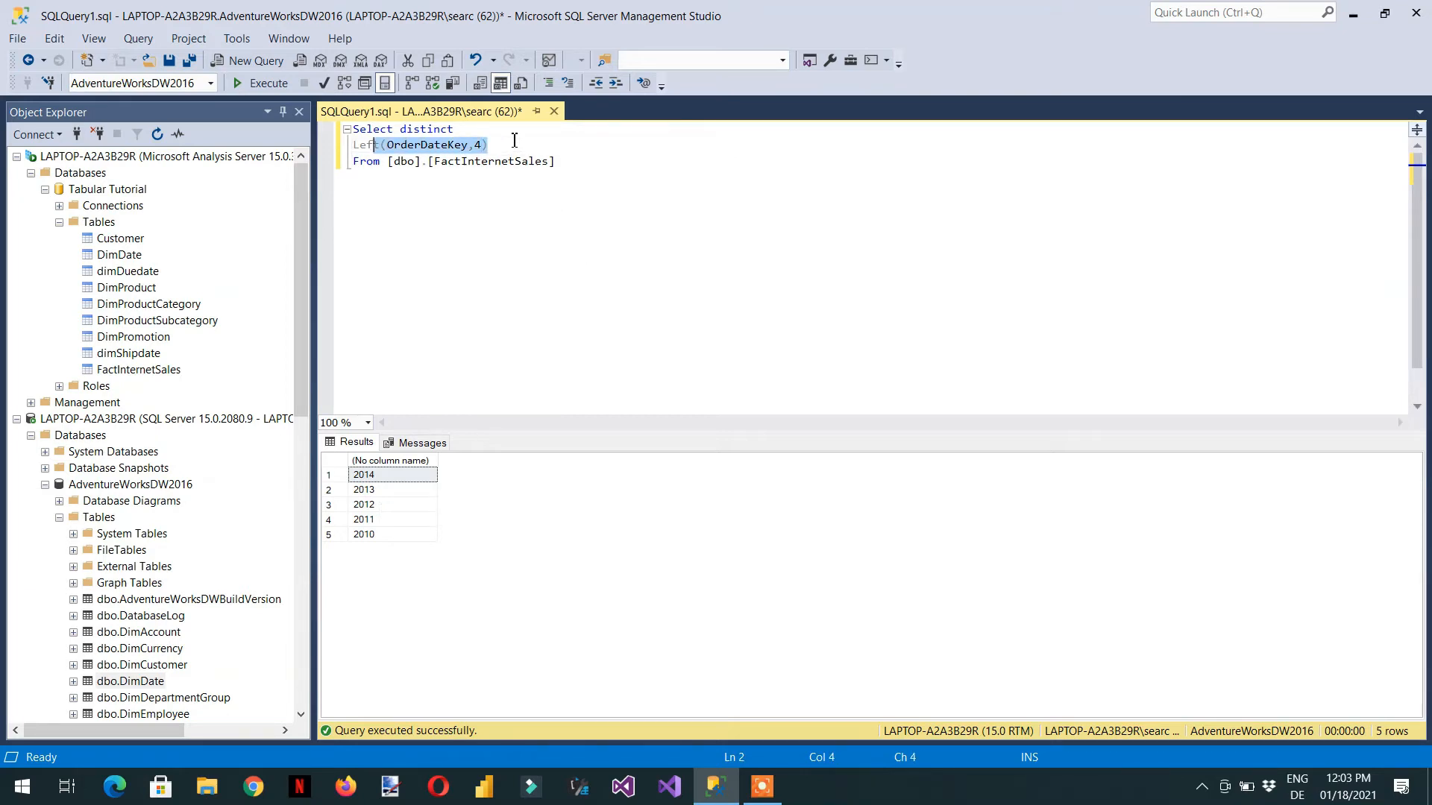
key(shift+Left)
key(BackSpace)
key(BackSpace)
key(BackSpace)
key(BackSpace)
key(BackSpace)
key(BackSpace)
key(BackSpace)
key(BackSpace)
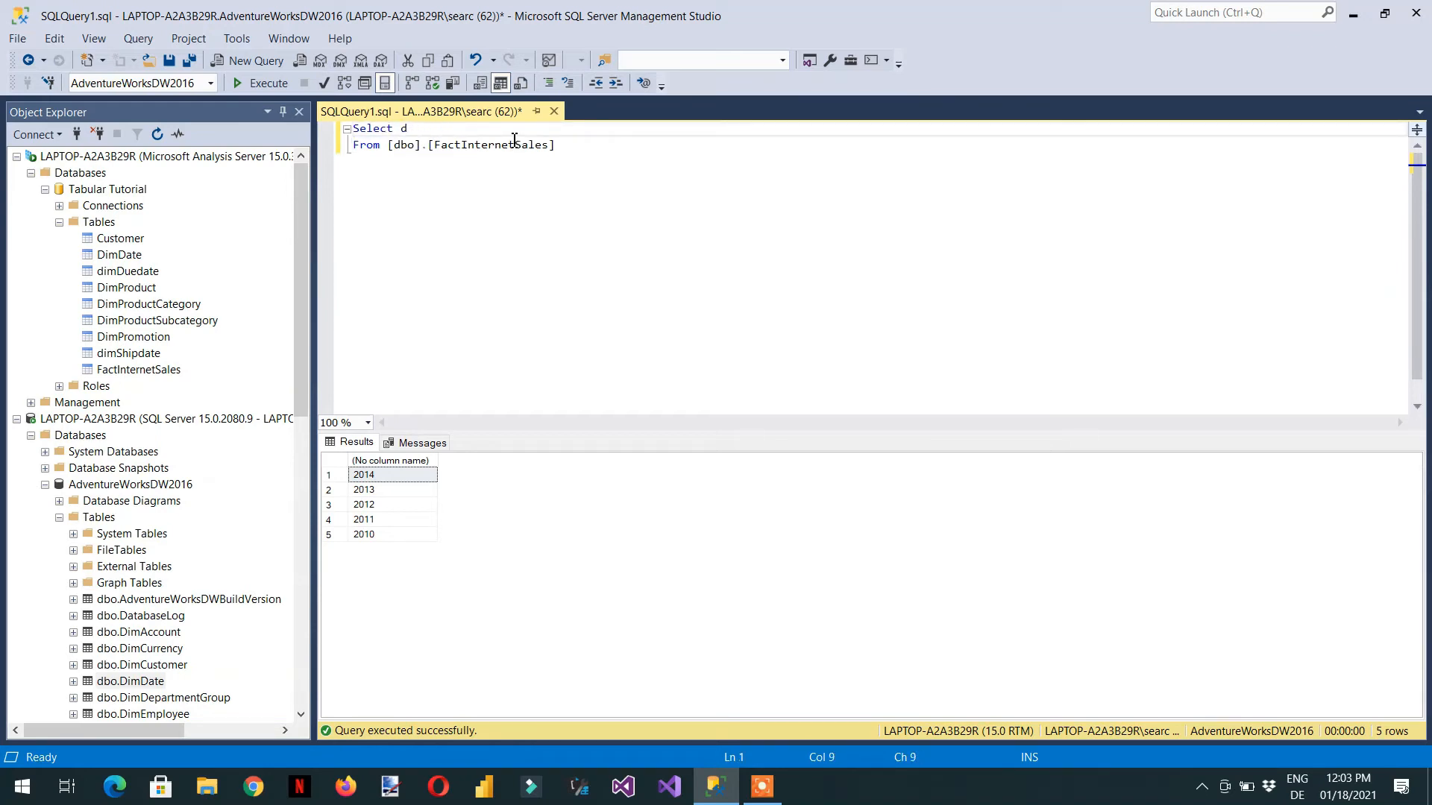
Step: Add the condition Where Left(OrderDateKey,4) >=2012 on a new line below the From clause
key(Down)
key(Right)
key(Right)
key(Right)
key(Right)
key(Right)
key(Right)
key(Right)
key(Right)
key(Right)
key(Right)
key(Right)
key(Right)
key(Right)
key(Right)
key(Right)
key(Right)
key(Right)
key(Right)
key(Right)
key(Right)
key(Right)
key(Return)
key(Return)
key(BackSpace)
text(Where Left(OrderDateKey,4))
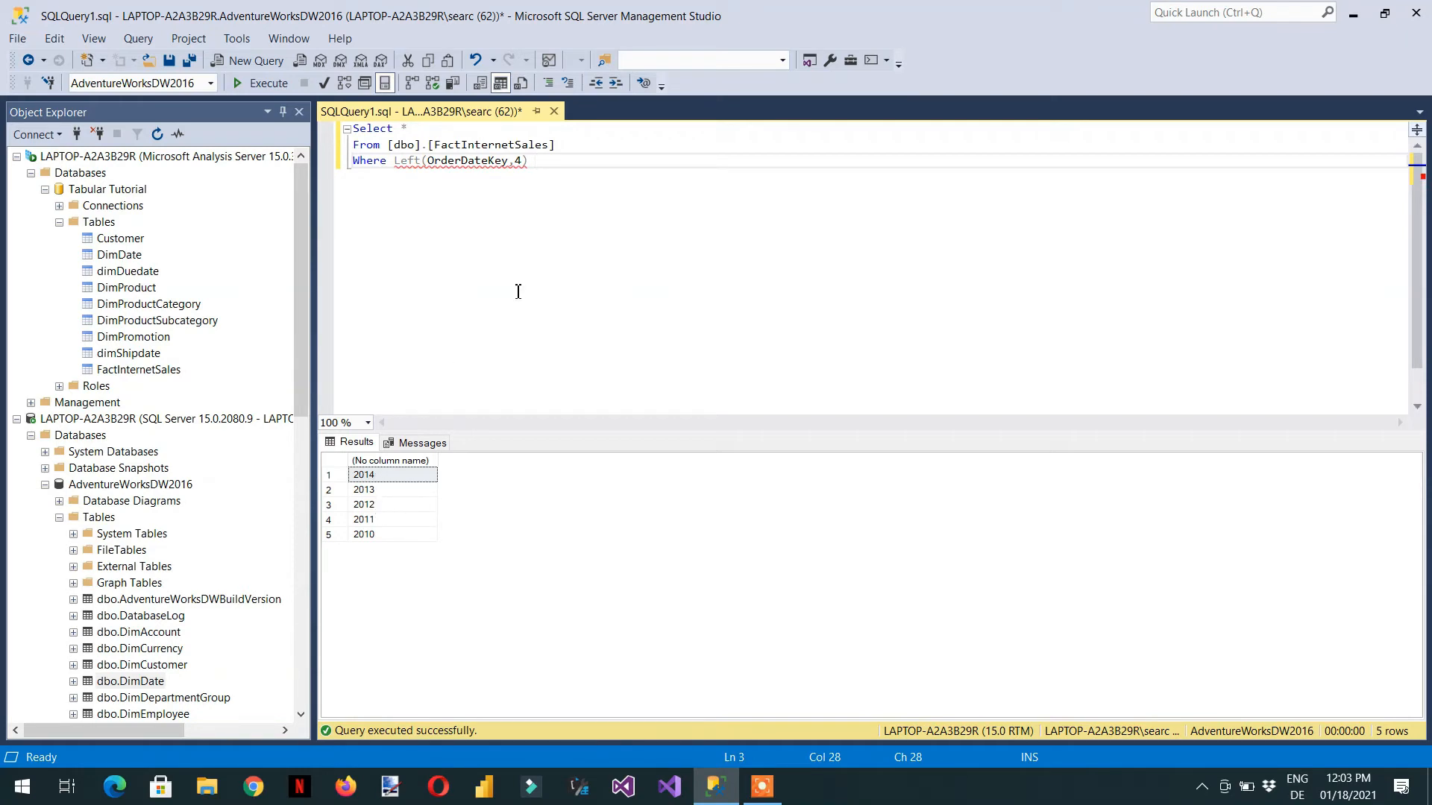
text(>=2012)
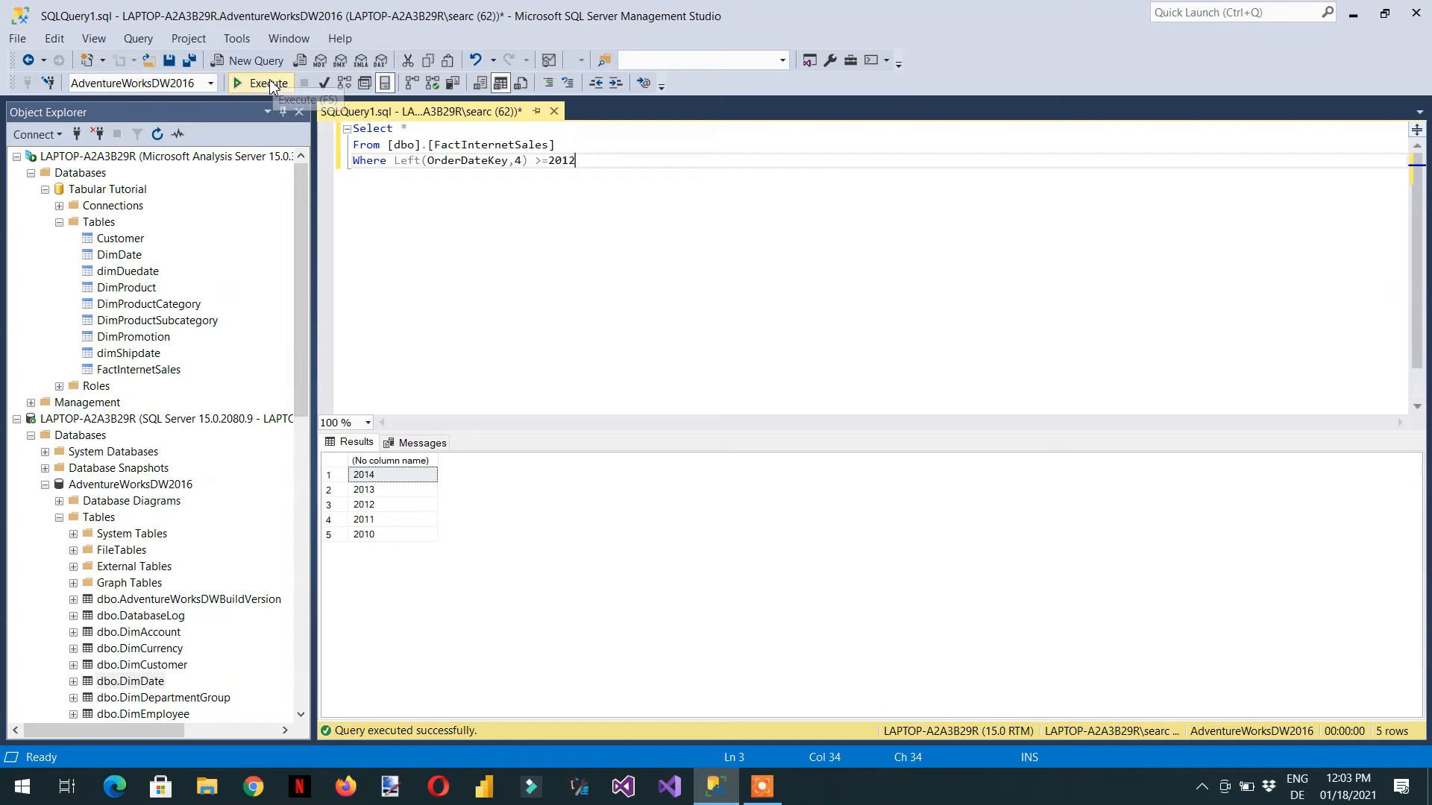
Step: Change the comparison in the Where clause to <=2012 and execute the query
click(549, 161)
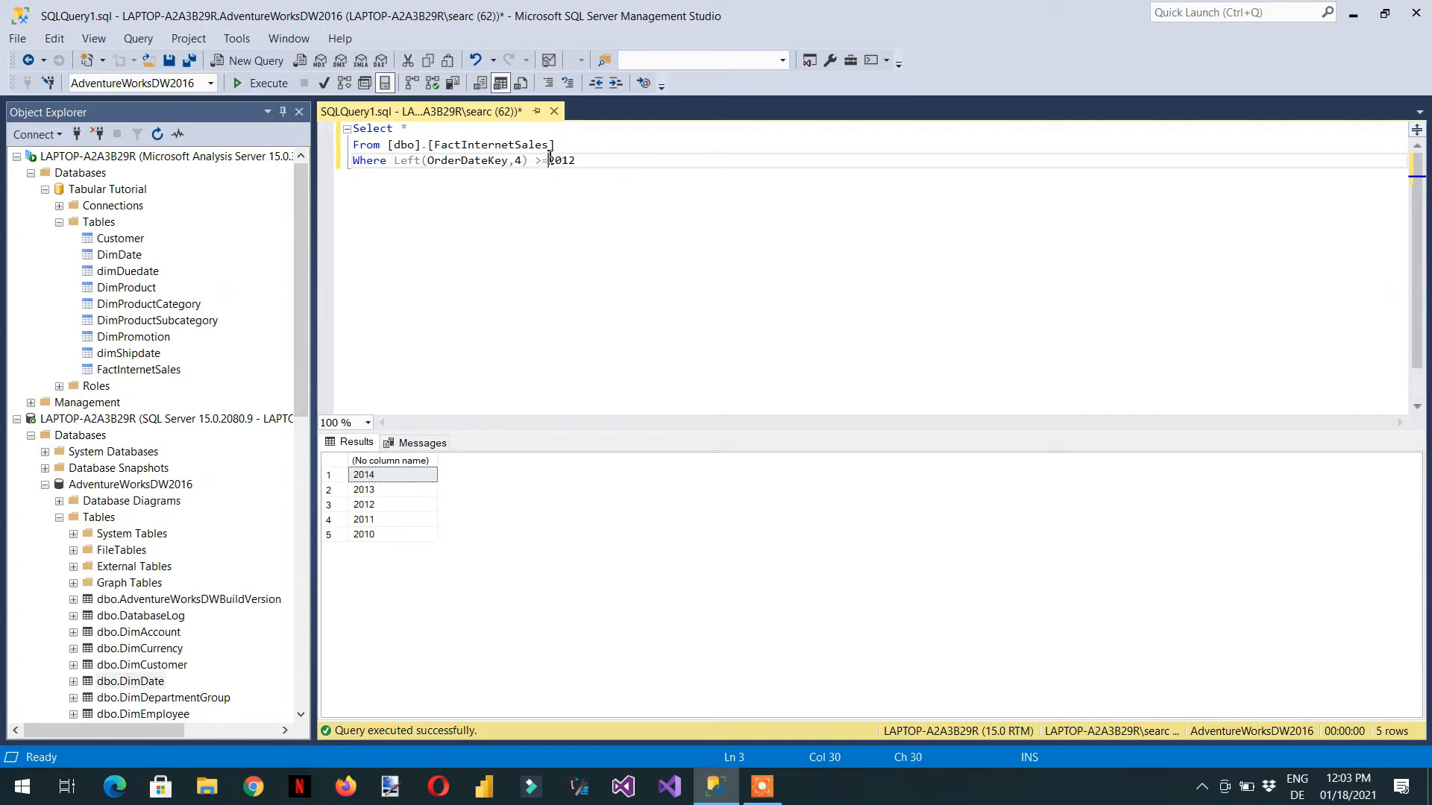
key(BackSpace)
text(<)
click(263, 83)
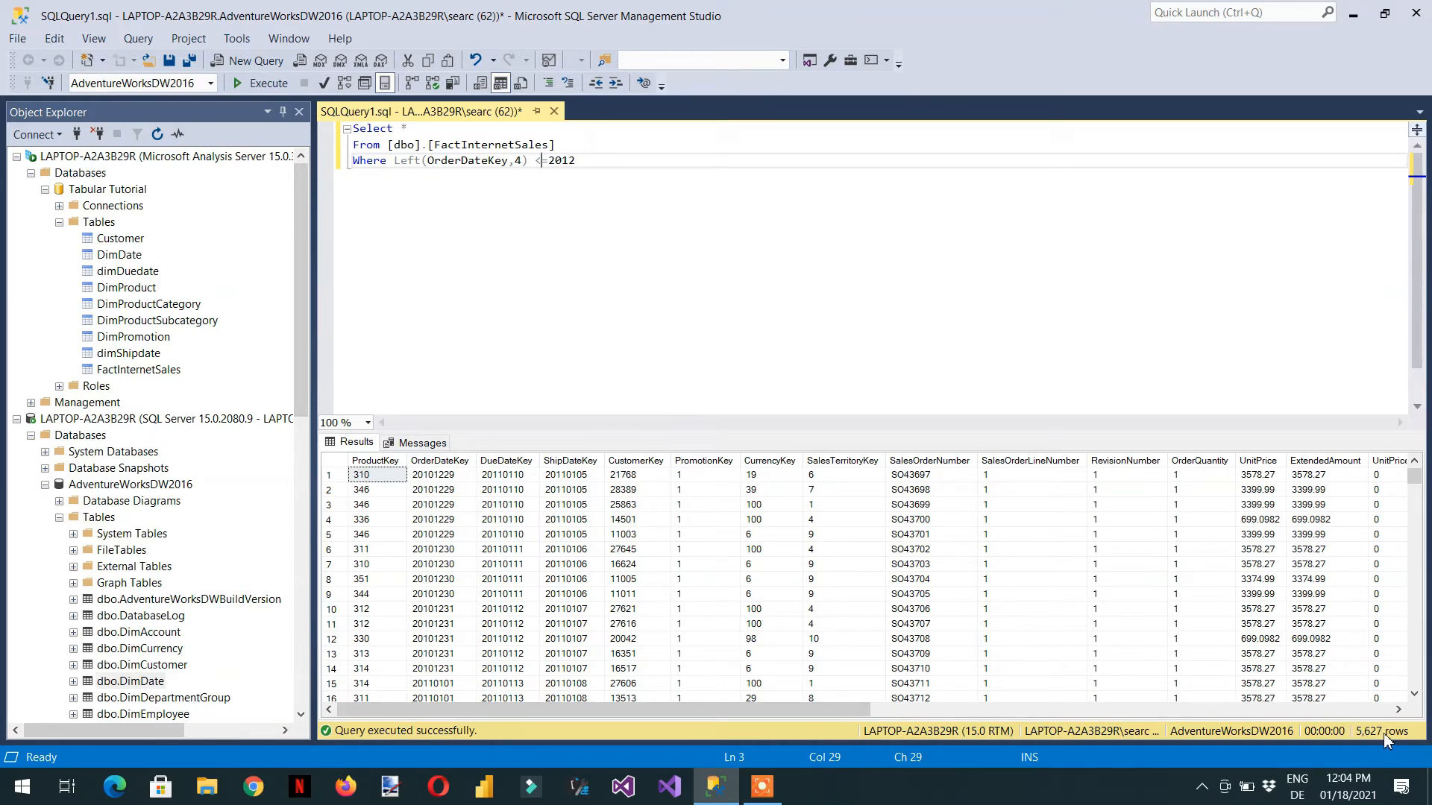
Step: Select the whole three-line query and copy it
key(End)
key(shift+Up)
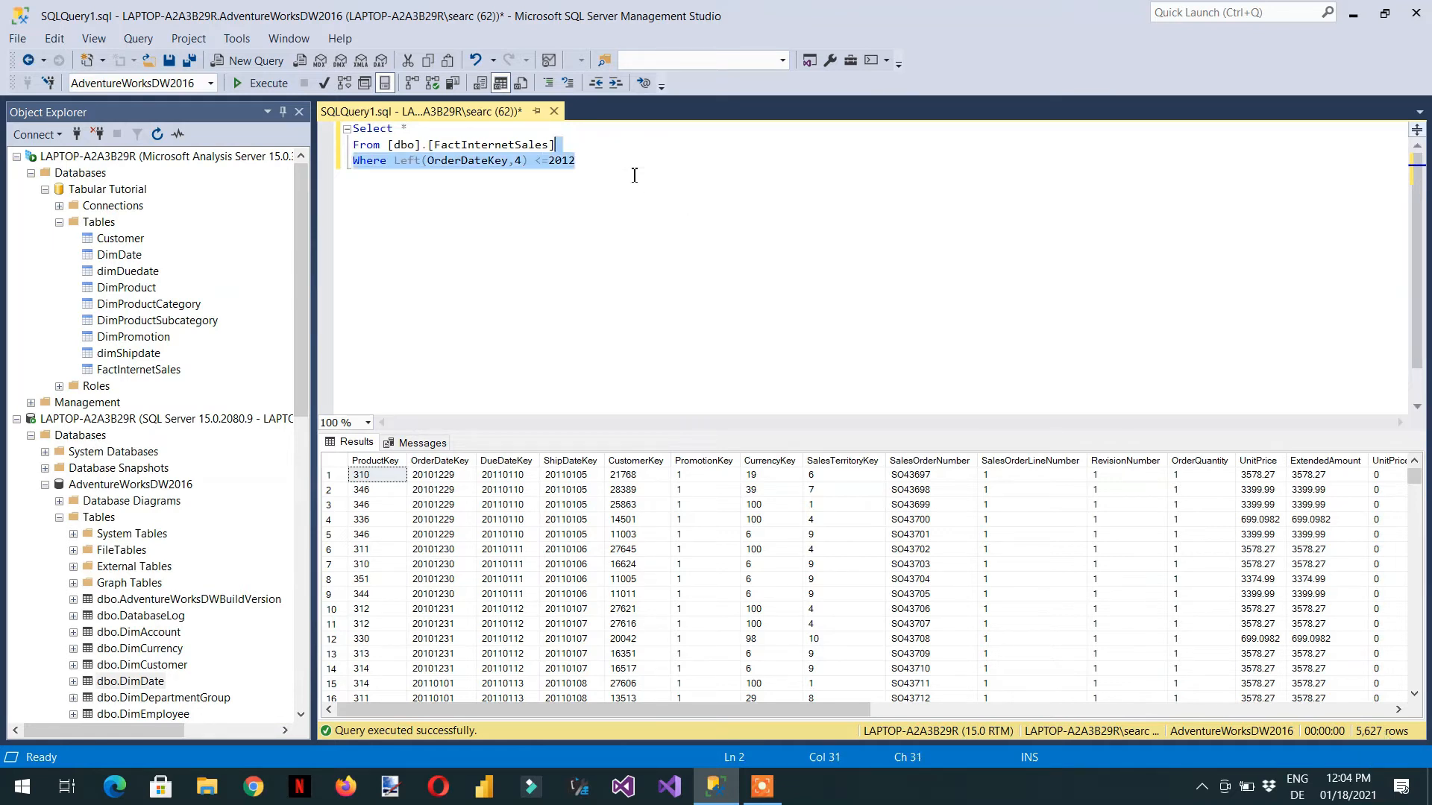
key(shift+Up)
key(shift+Left)
key(shift+Left)
key(shift+Left)
key(shift+Left)
key(shift+Left)
key(shift+Left)
key(shift+Left)
key(shift+Left)
key(ctrl+c)
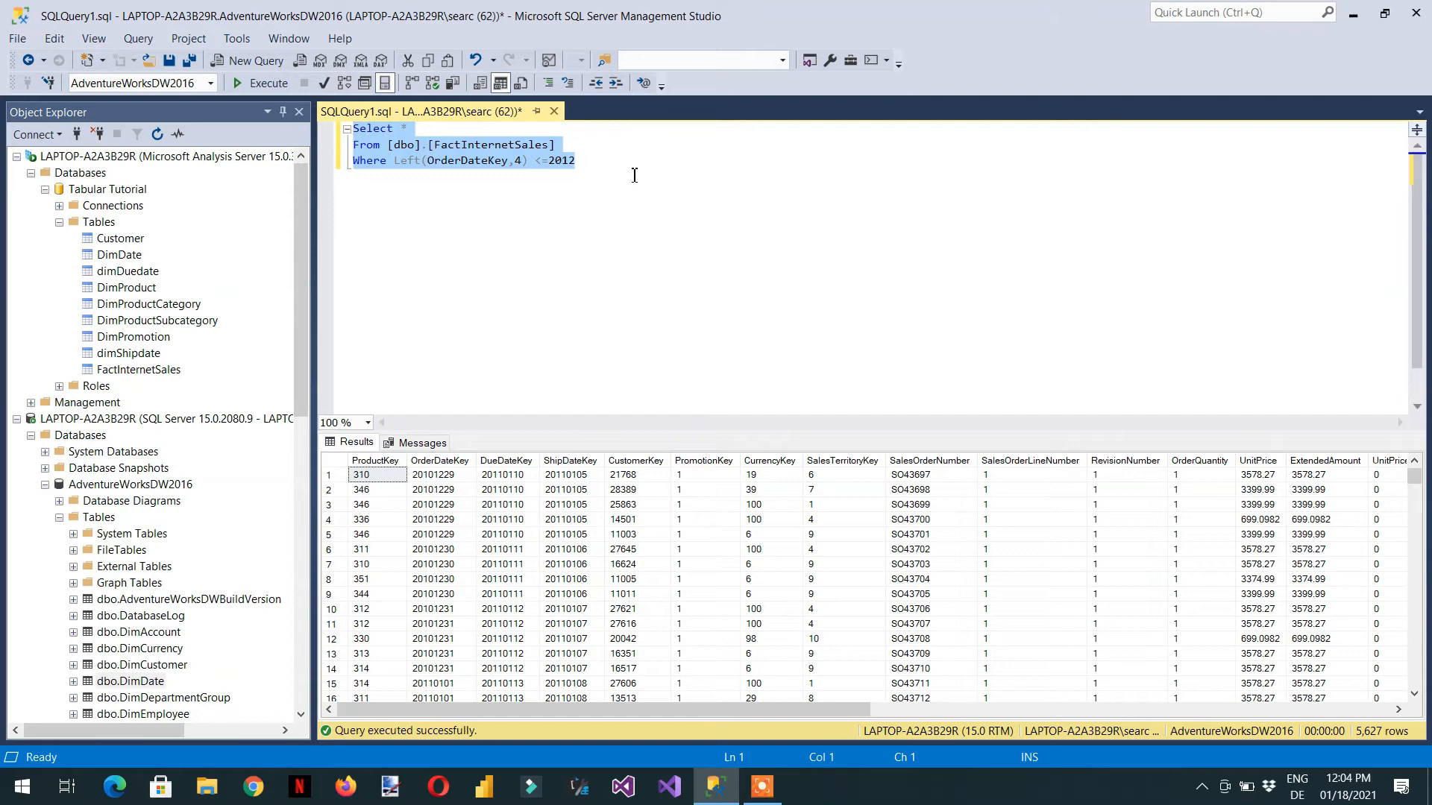
Step: Paste a copy of the three-line query below the original, leaving two blank lines between them
key(Down)
key(Down)
key(Right)
key(Right)
key(Right)
key(Right)
key(Right)
key(Right)
key(Right)
key(Right)
key(Right)
key(Right)
key(Right)
key(Right)
key(Right)
key(Right)
key(Right)
key(Right)
key(Right)
key(Right)
key(Right)
key(Right)
key(Right)
key(Right)
key(Return)
key(Return)
key(Return)
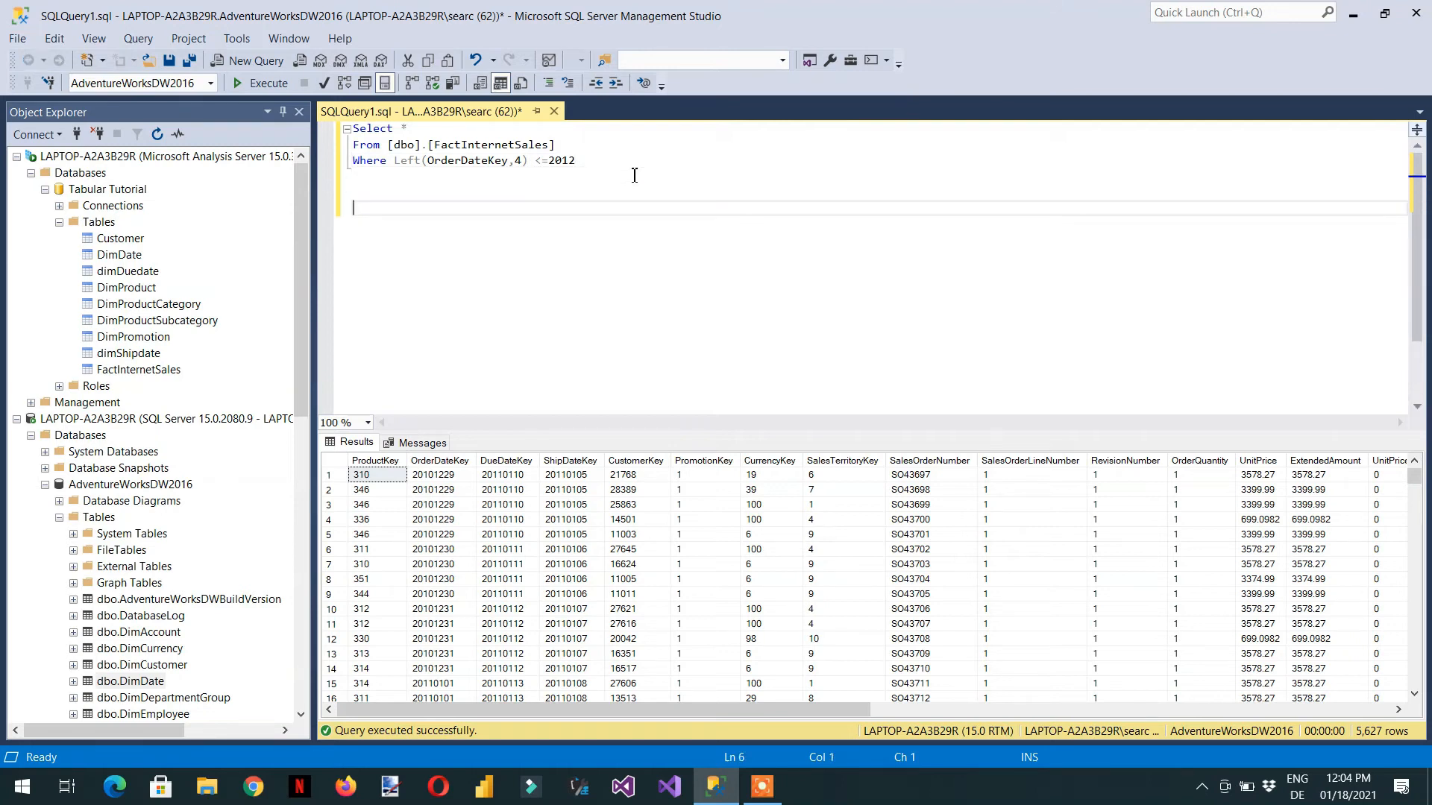
key(ctrl+v)
Step: Change the comparison in the copied query's Where clause to > 2012 and execute only that query
key(Left)
key(Left)
key(Left)
key(Left)
key(BackSpace)
key(BackSpace)
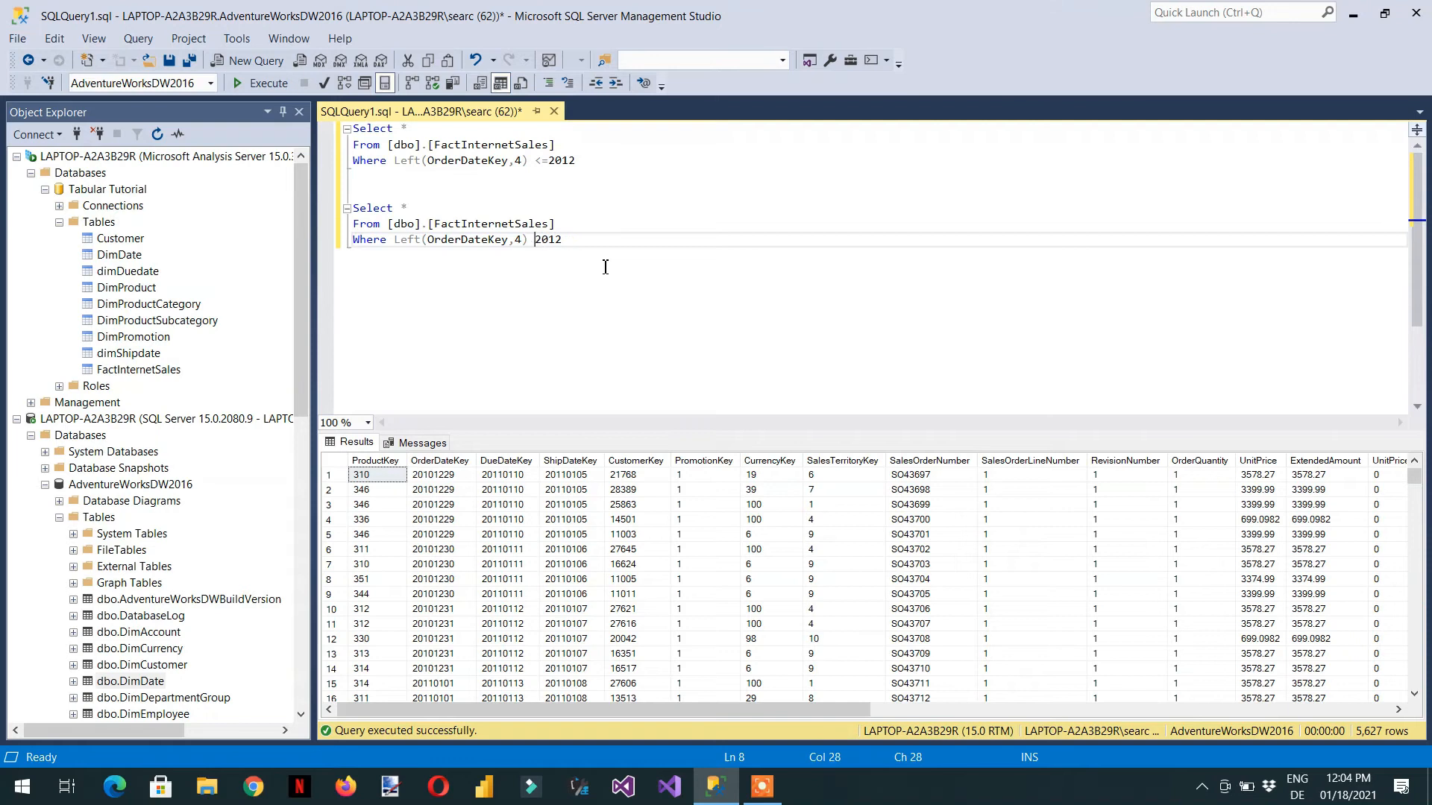
text(<)
key(BackSpace)
text(>)
drag(578, 240, 339, 223)
click(262, 83)
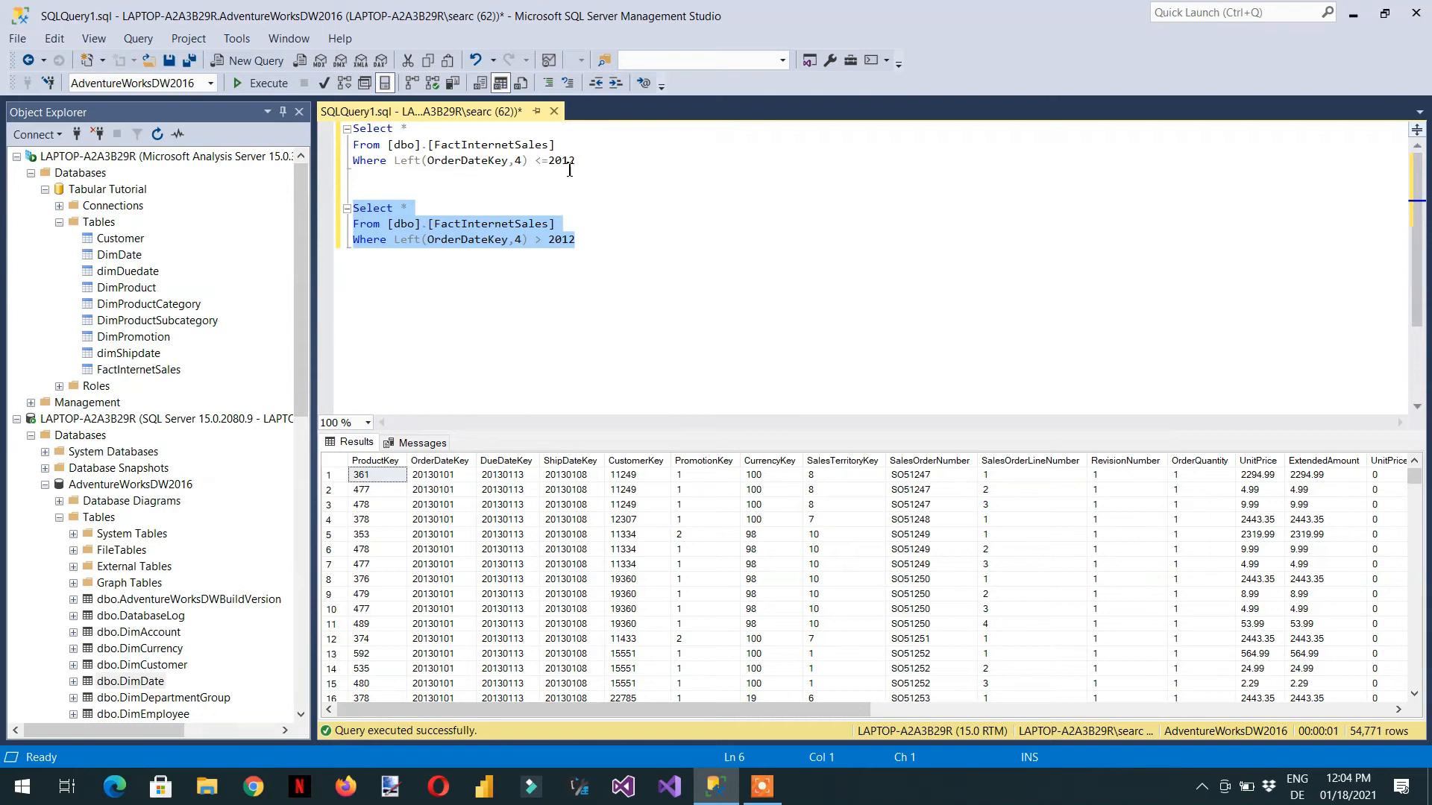
drag(578, 162, 535, 167)
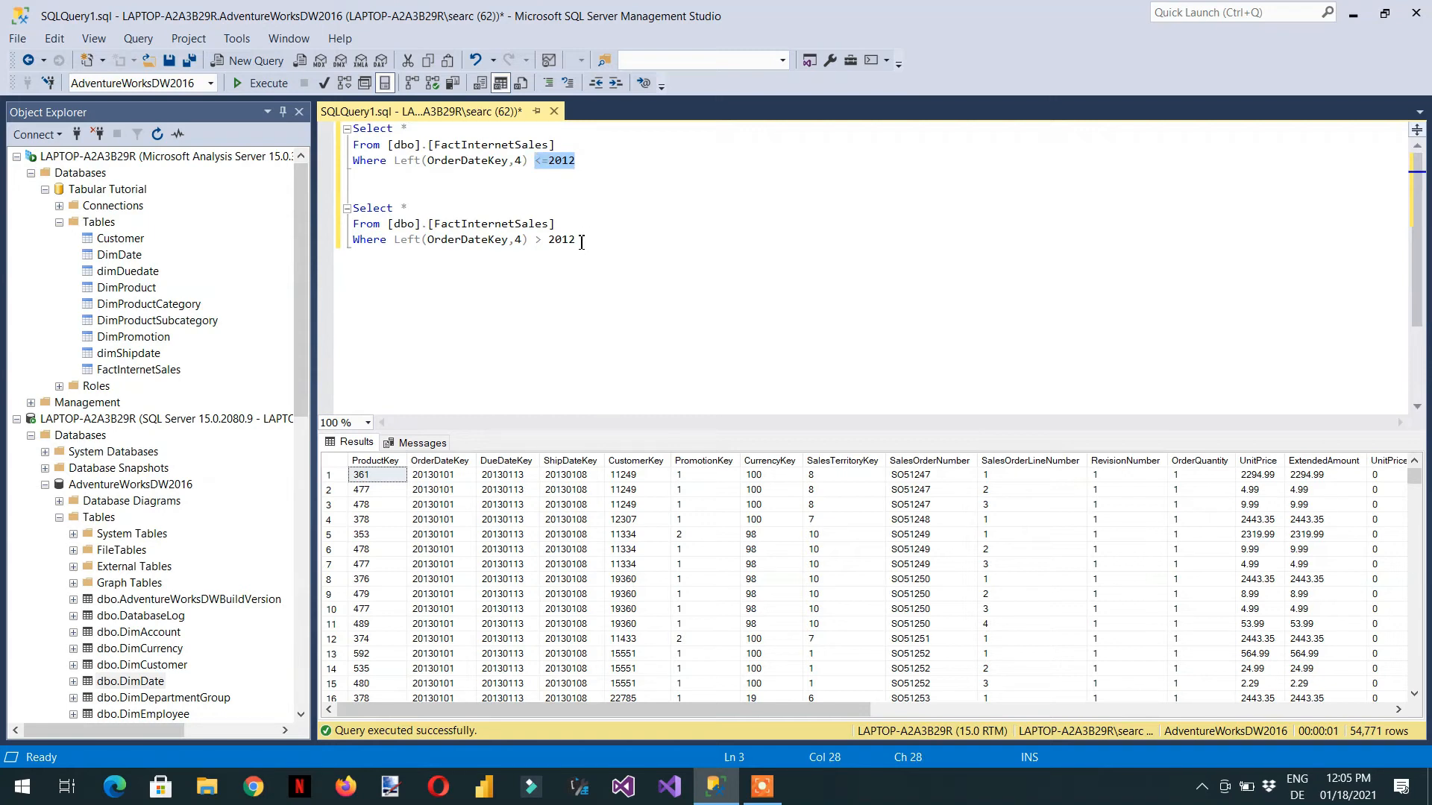
drag(582, 243, 535, 242)
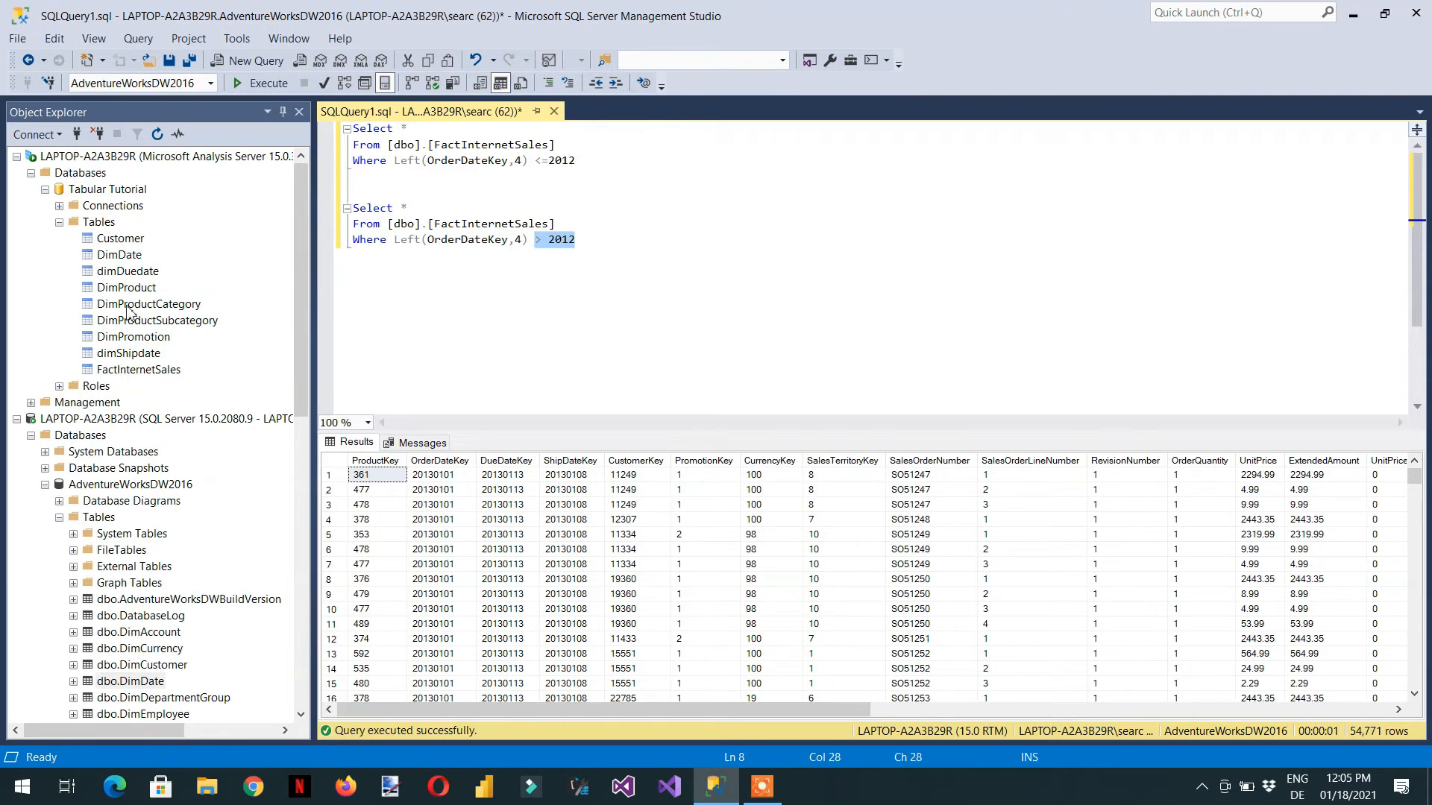
Step: Start a new partition for Tabular Tutorial's FactInternetSales table and append Where Left(OrderDateKey,4) <=2012 on a new line of its query statement
click(129, 370)
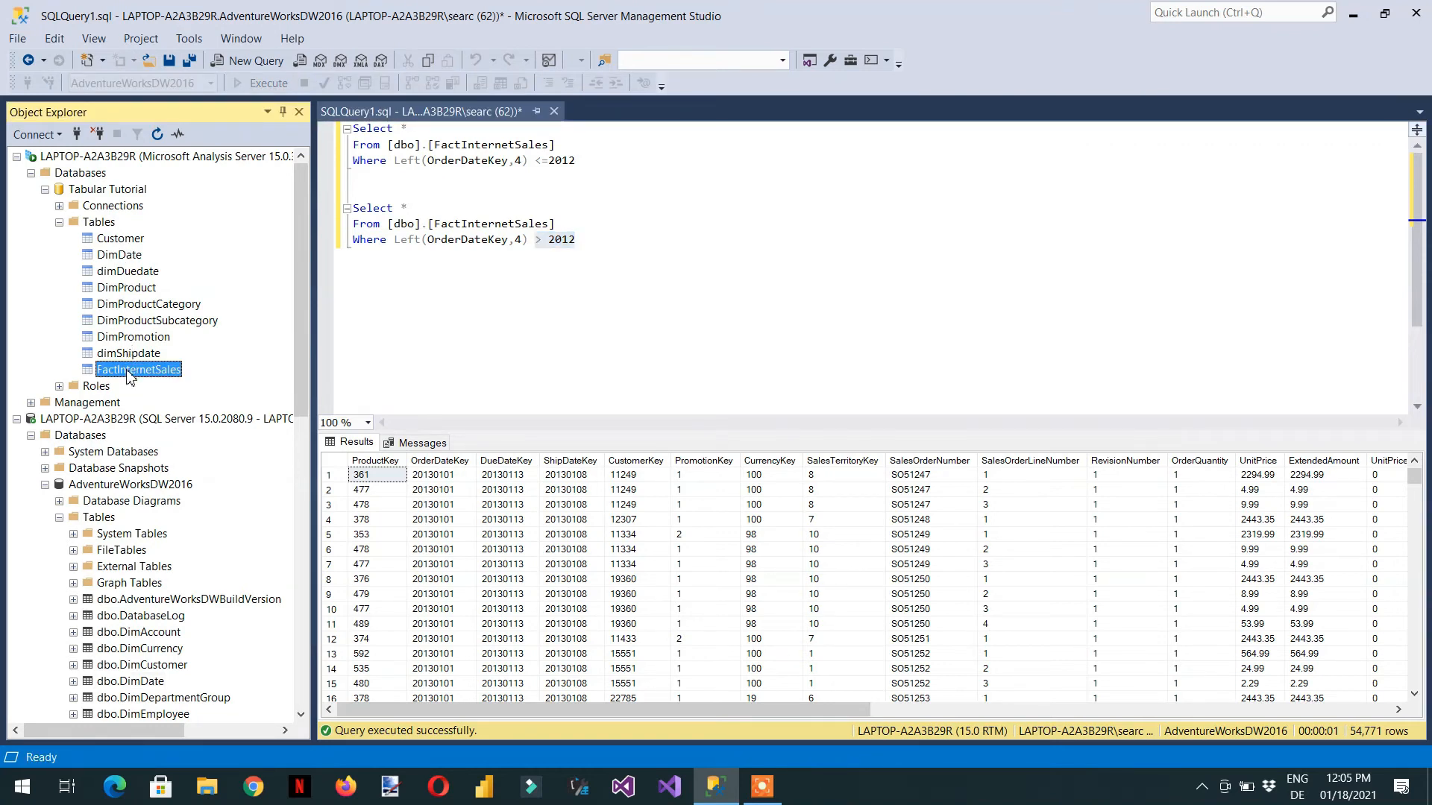
right_click(130, 375)
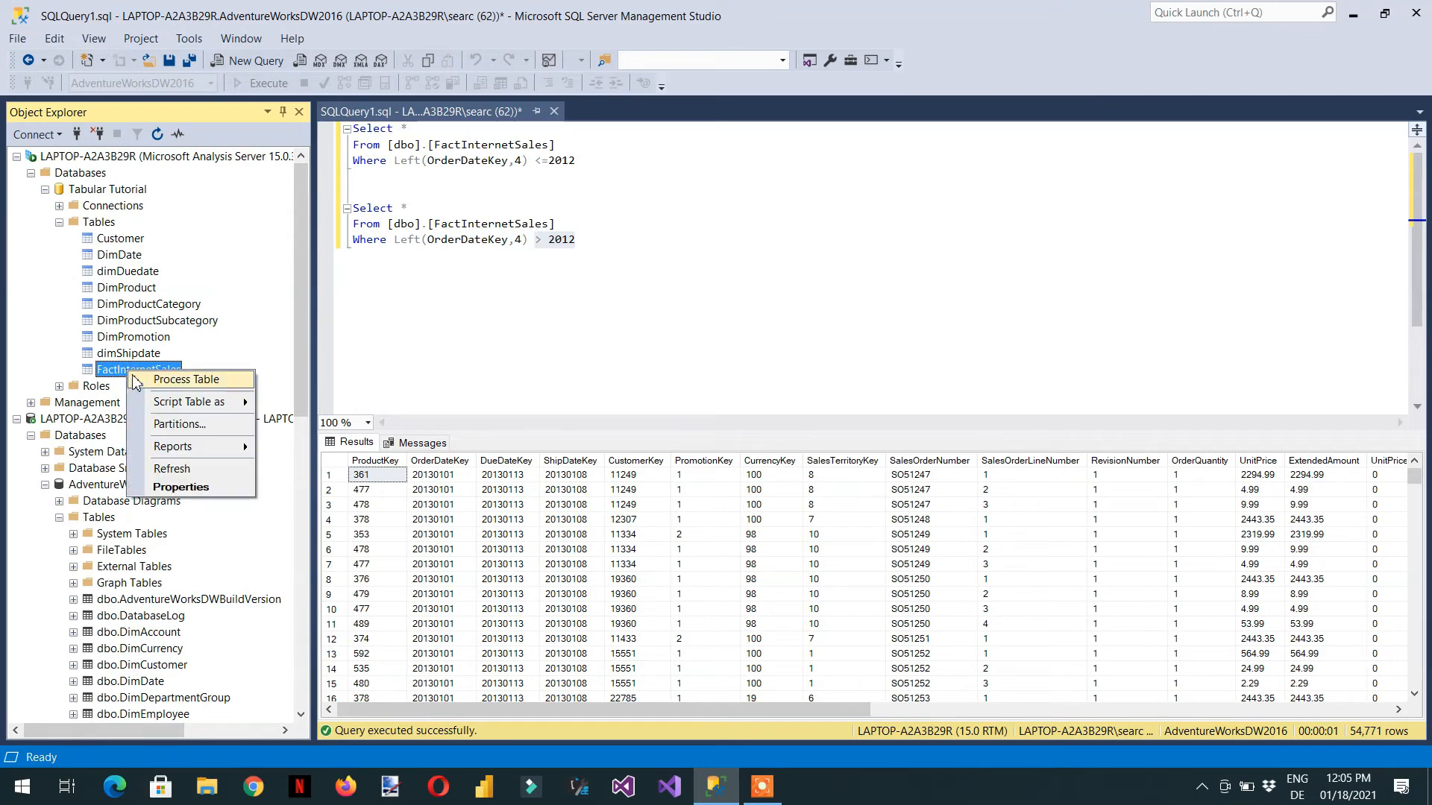
click(184, 425)
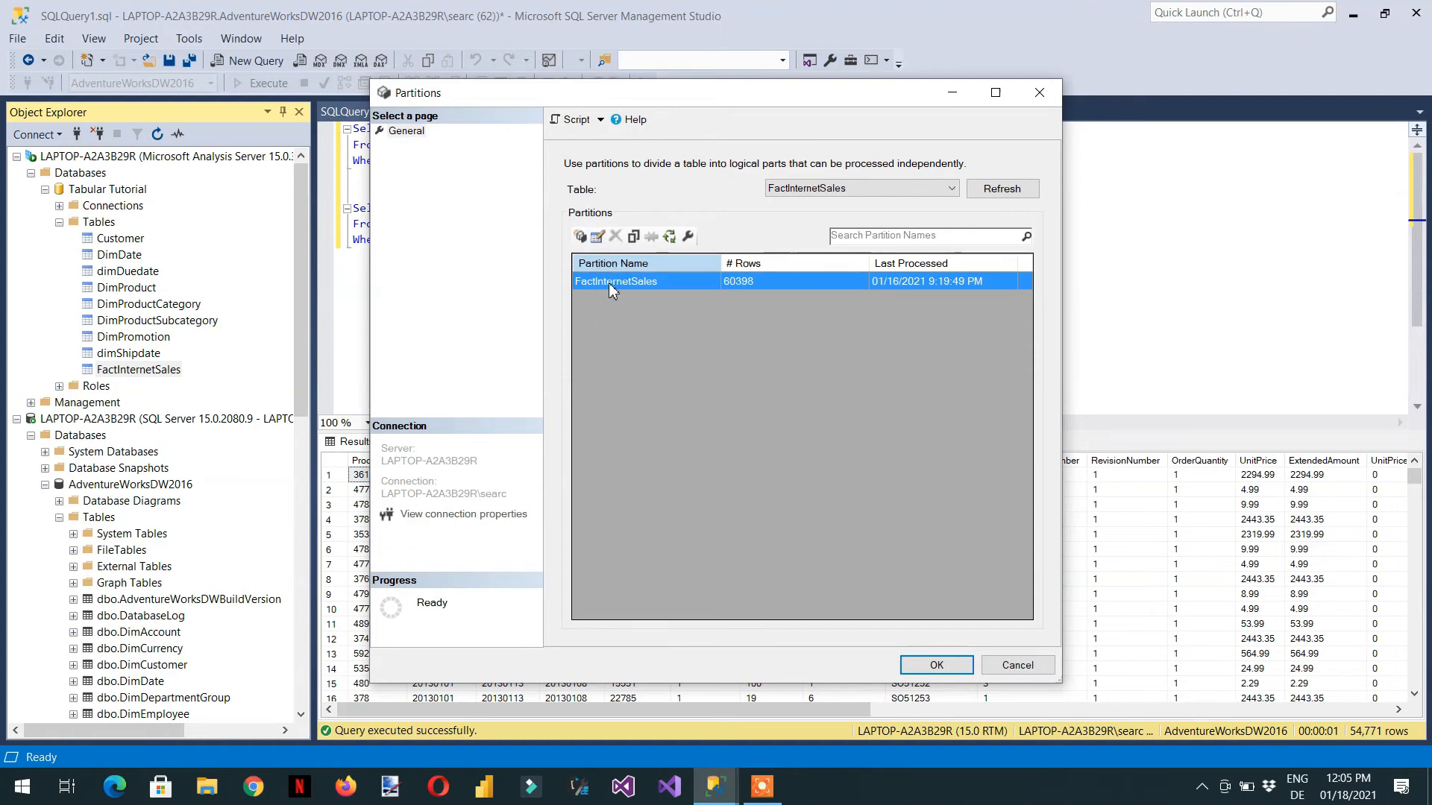
click(580, 237)
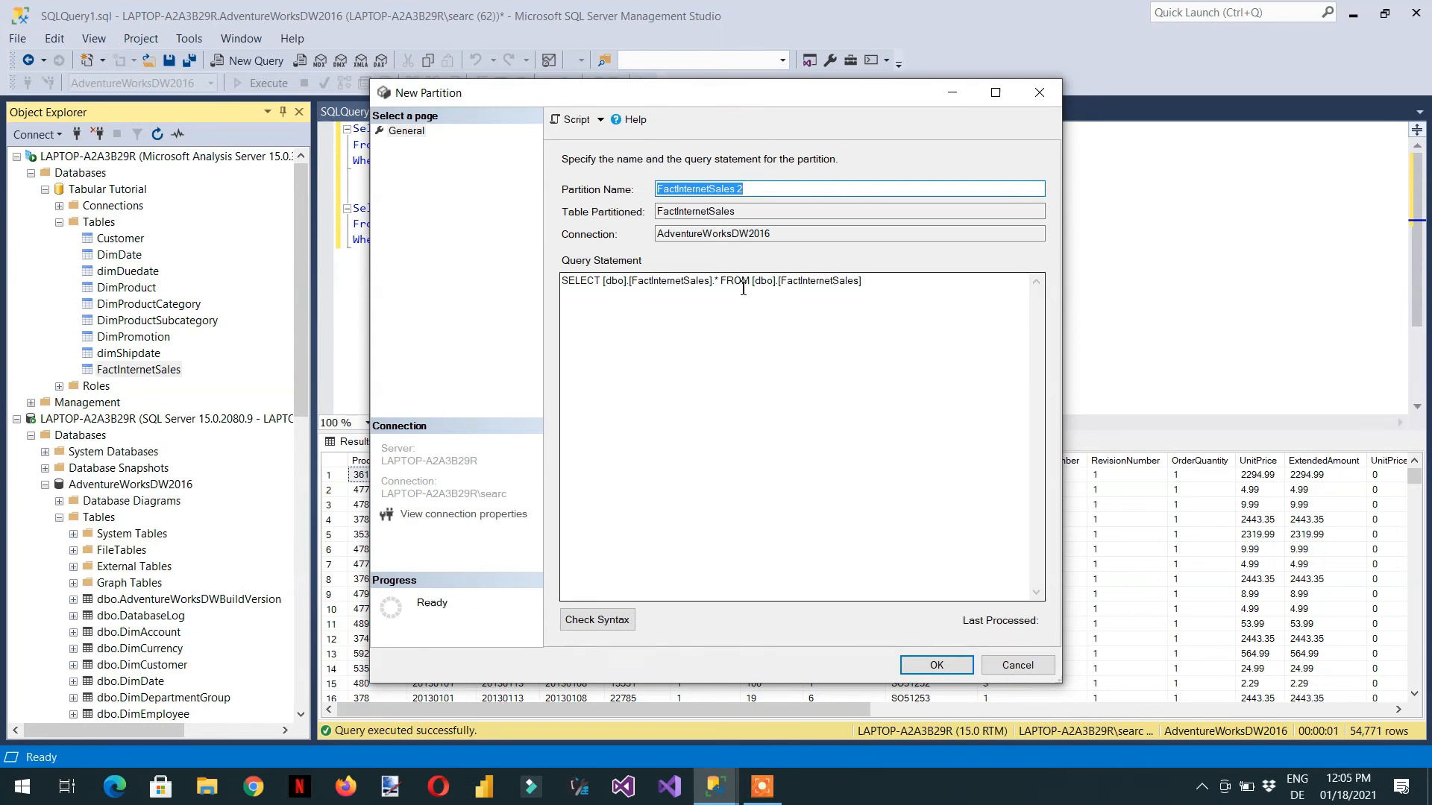
click(885, 289)
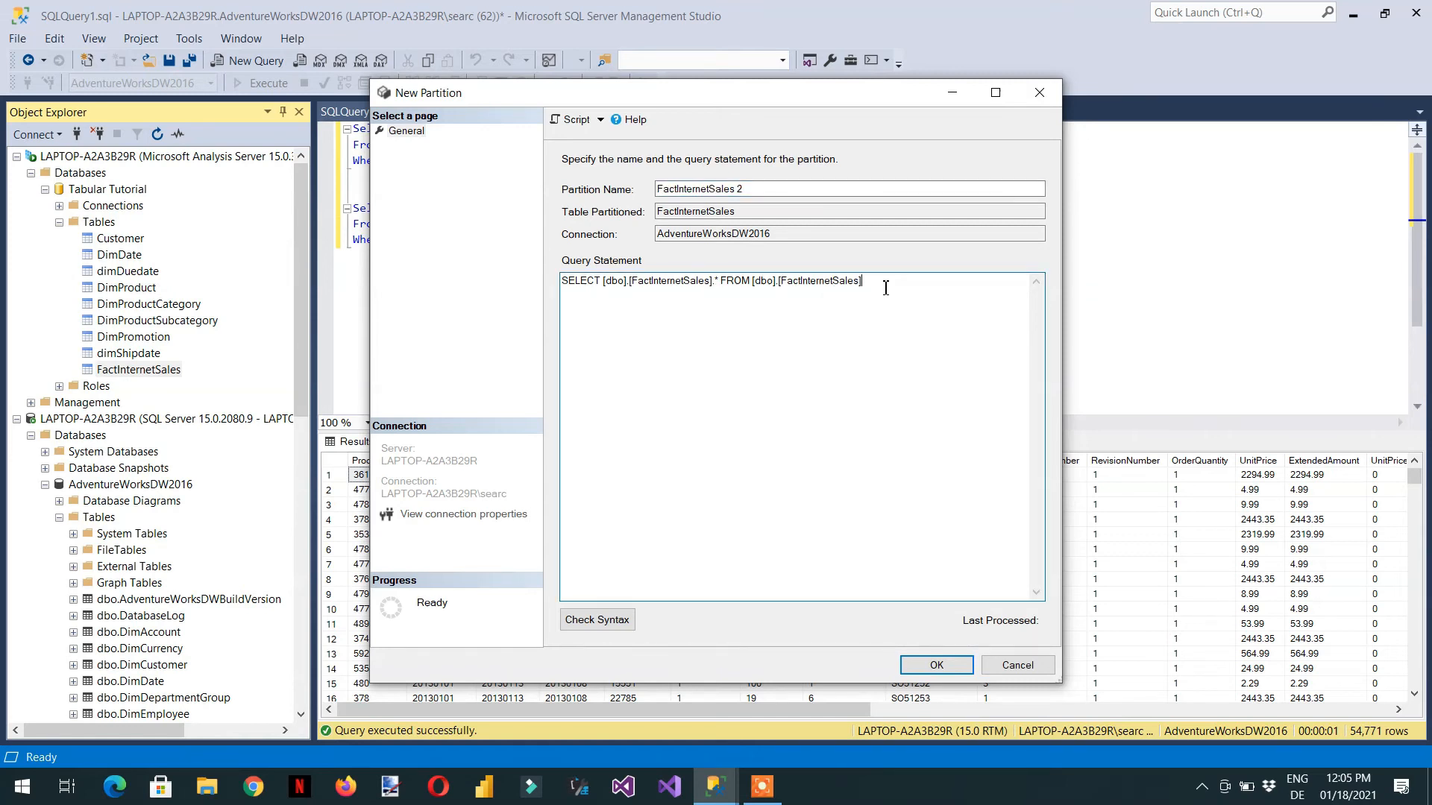
text(Where Left(OrderDateKey,4) <=2012)
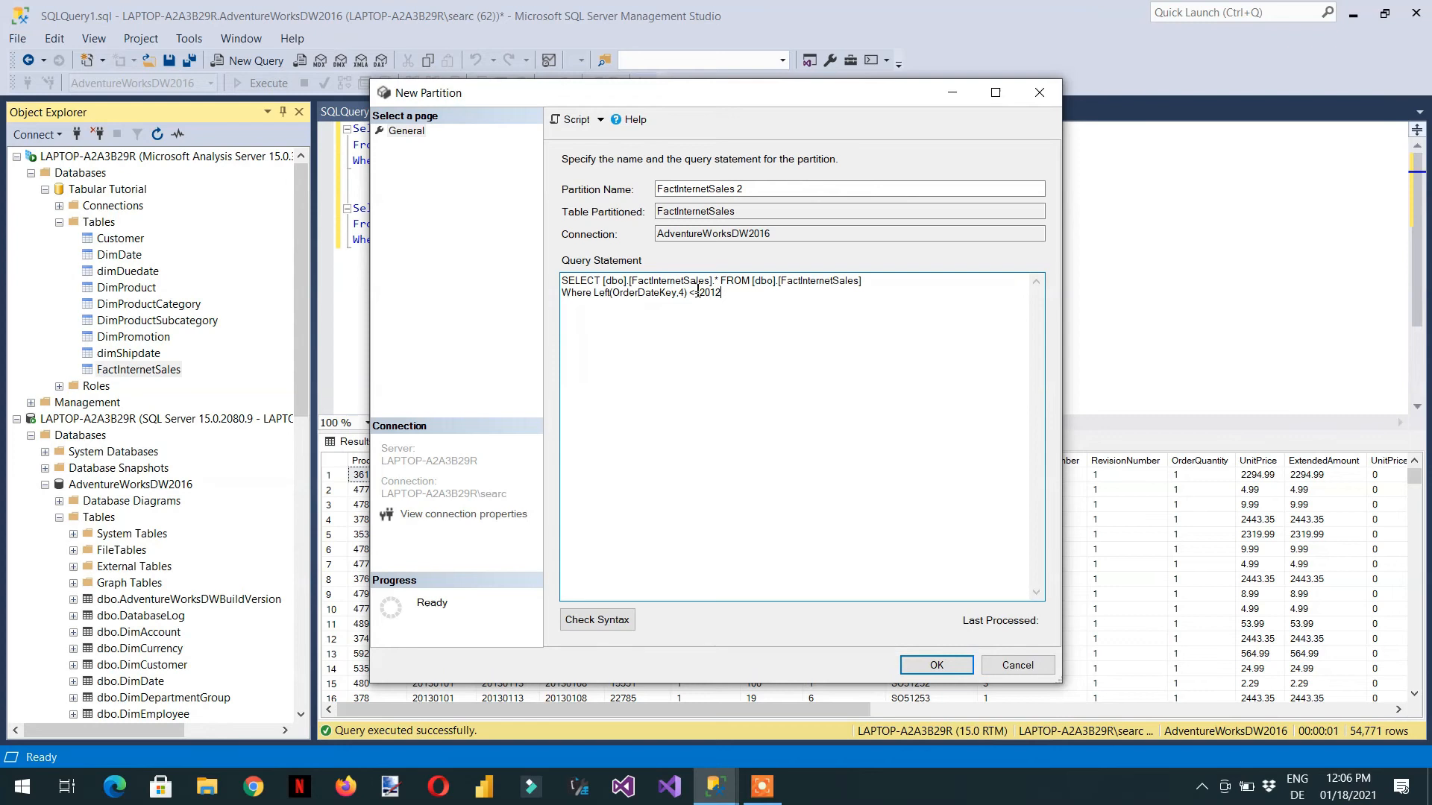
Step: Script the new partition to a new query window and confirm creating the partition
click(601, 121)
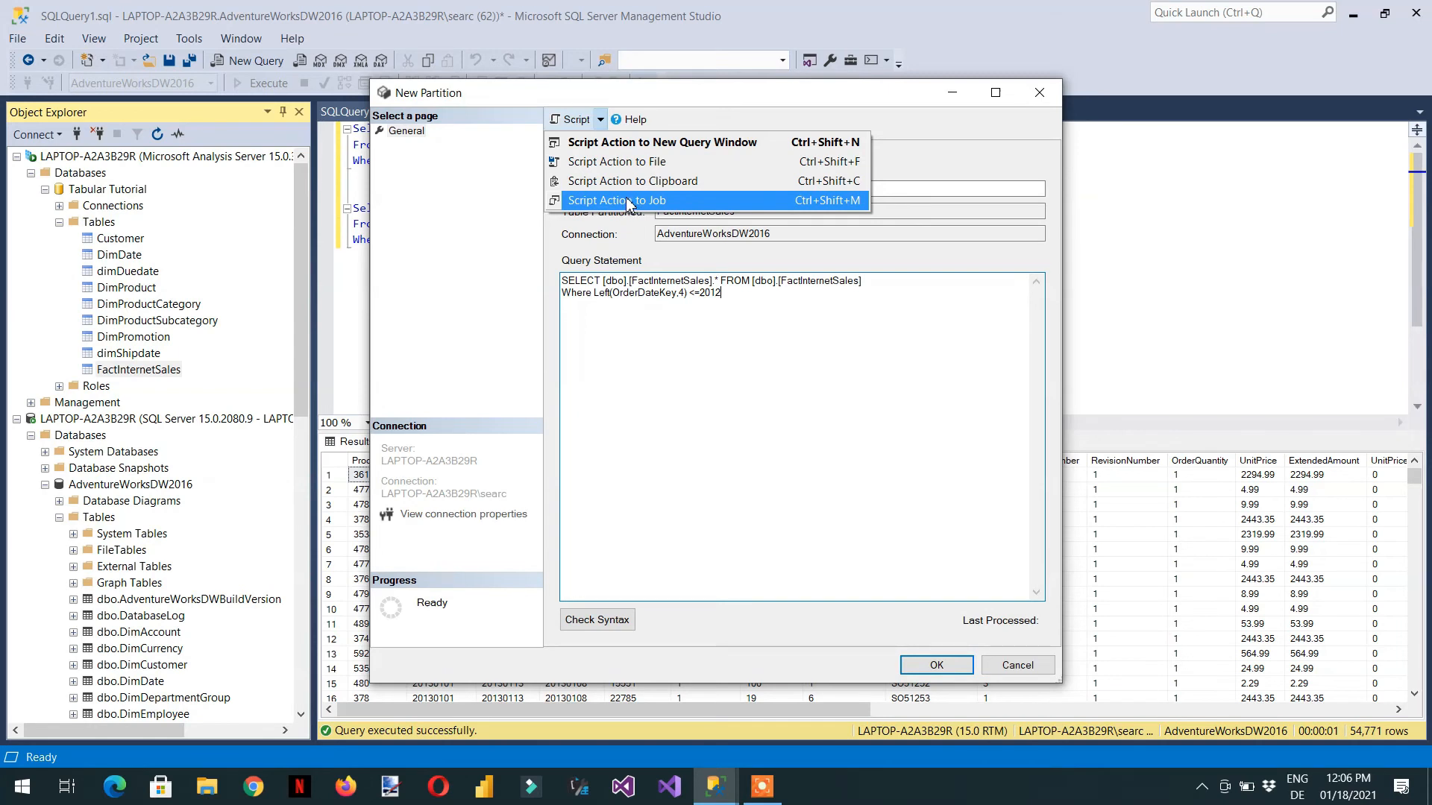
click(619, 143)
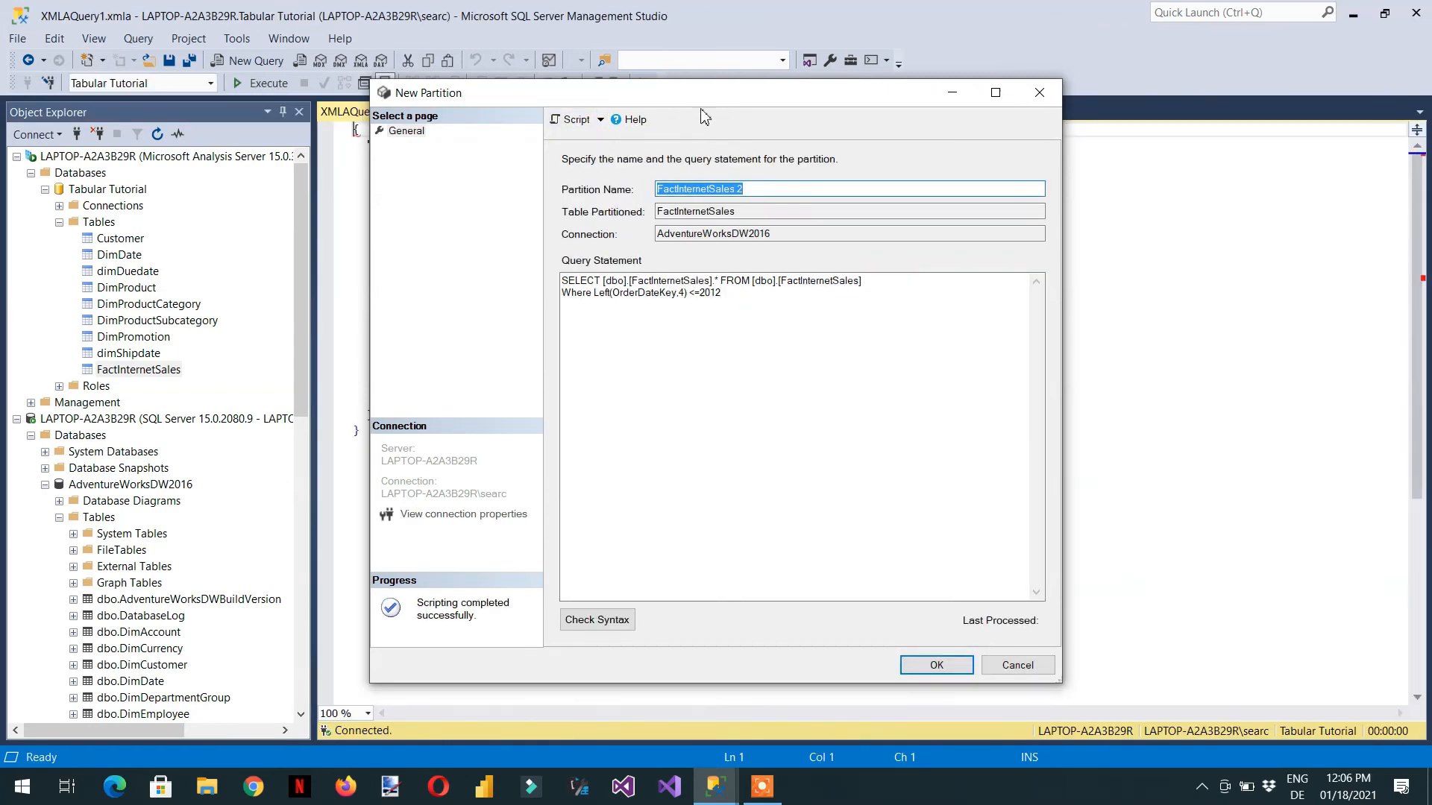
drag(703, 101, 776, 227)
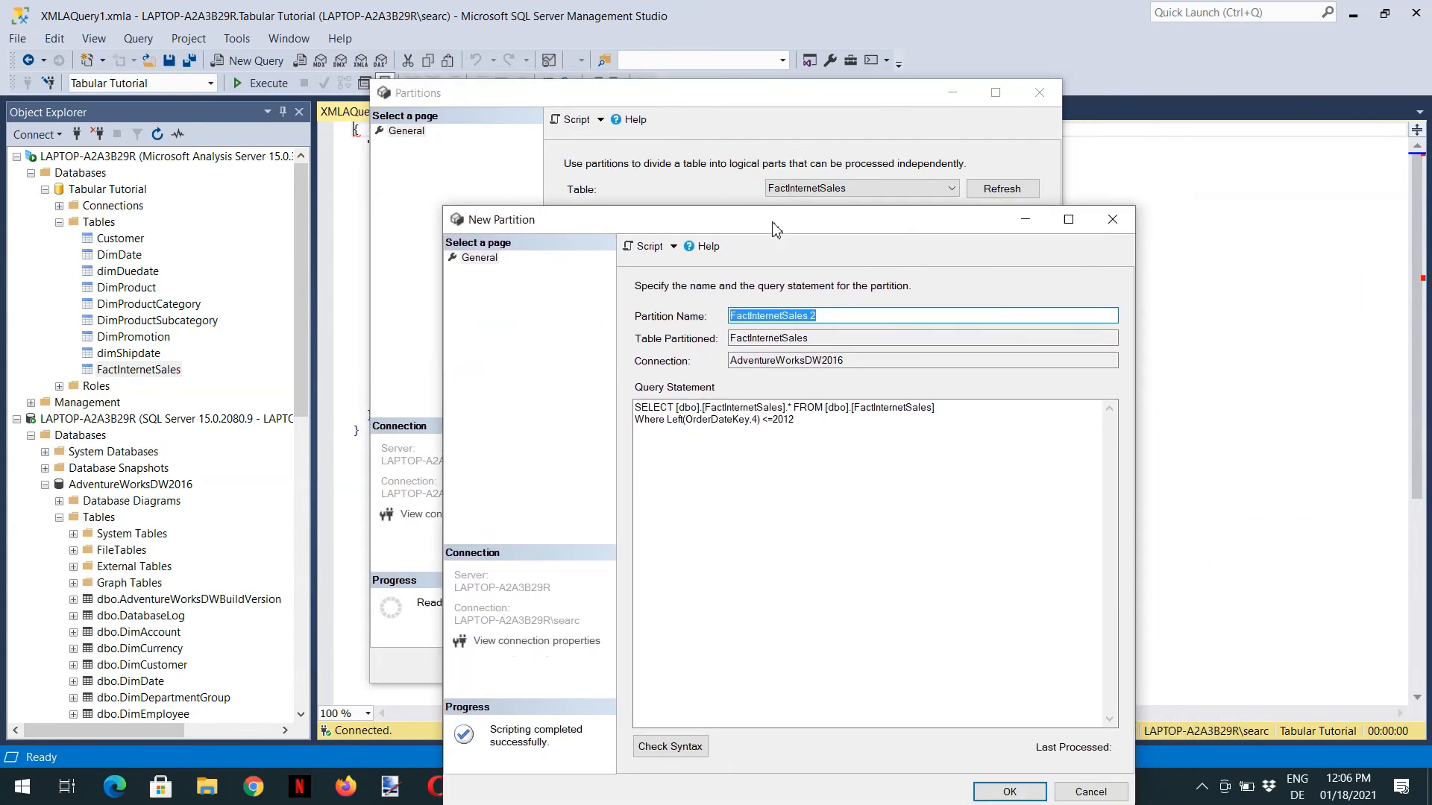
click(1018, 795)
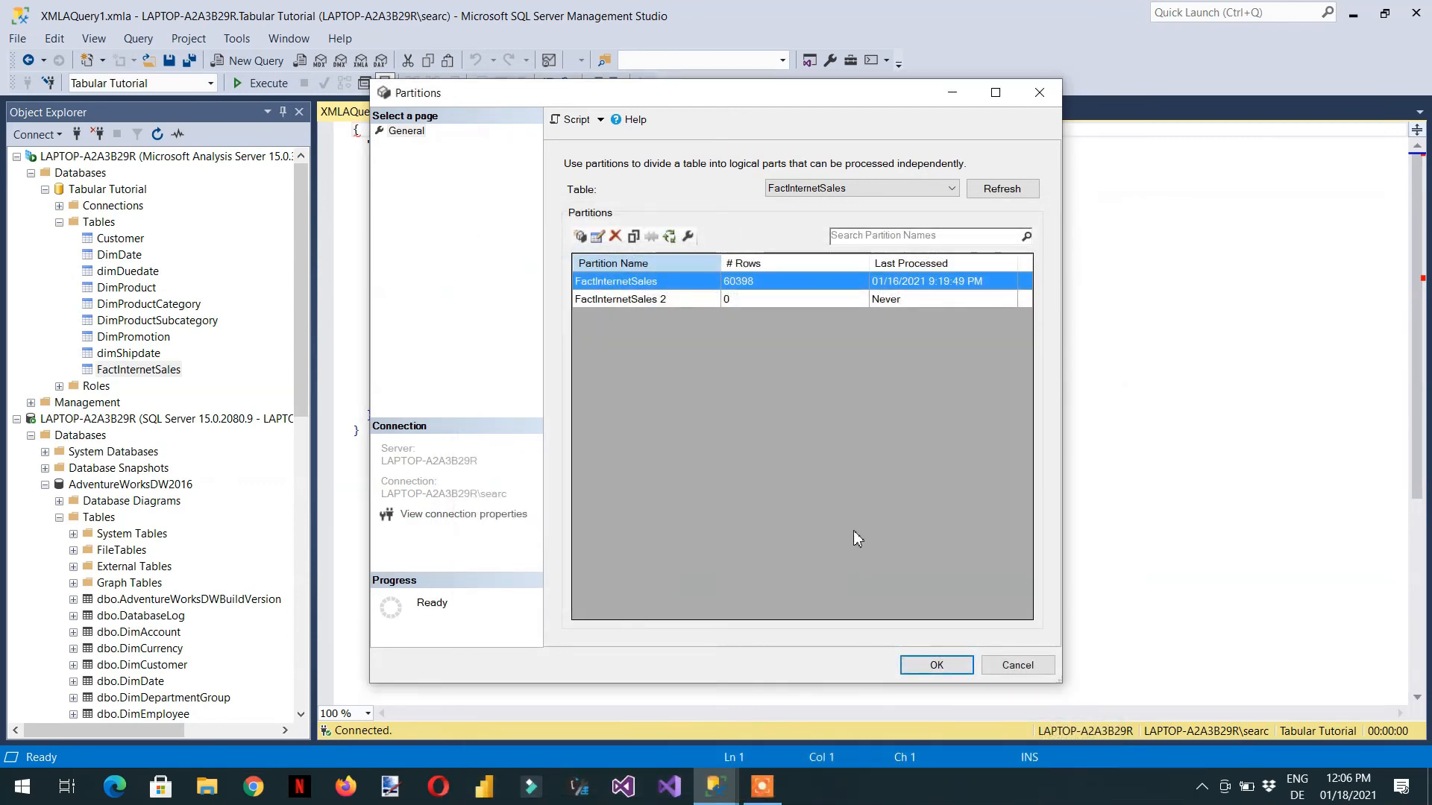
Step: Rename the FactInternetSales 2 partition as FactInternetSales <=2012 and close the partition list, accepting the changes
click(671, 301)
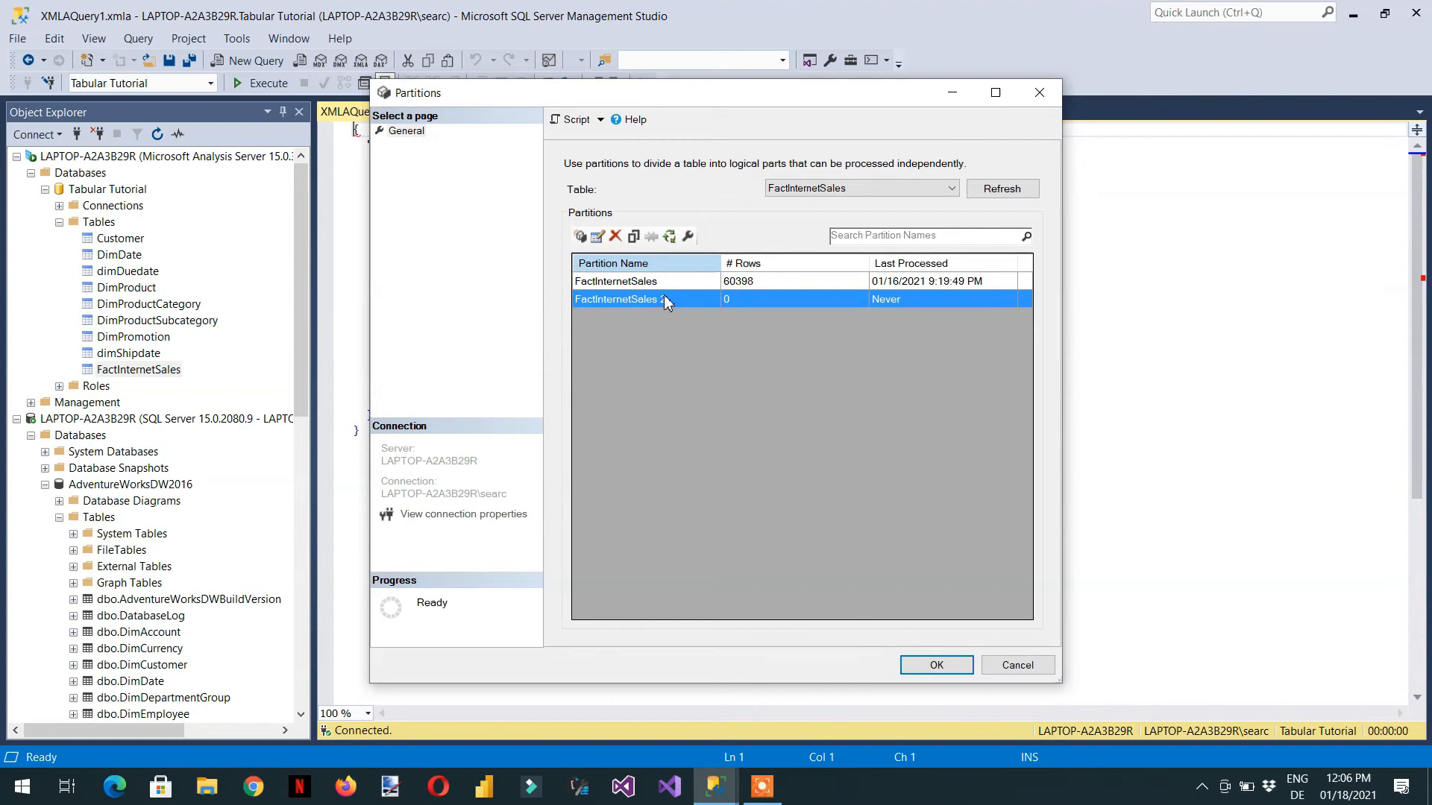
click(600, 241)
click(762, 190)
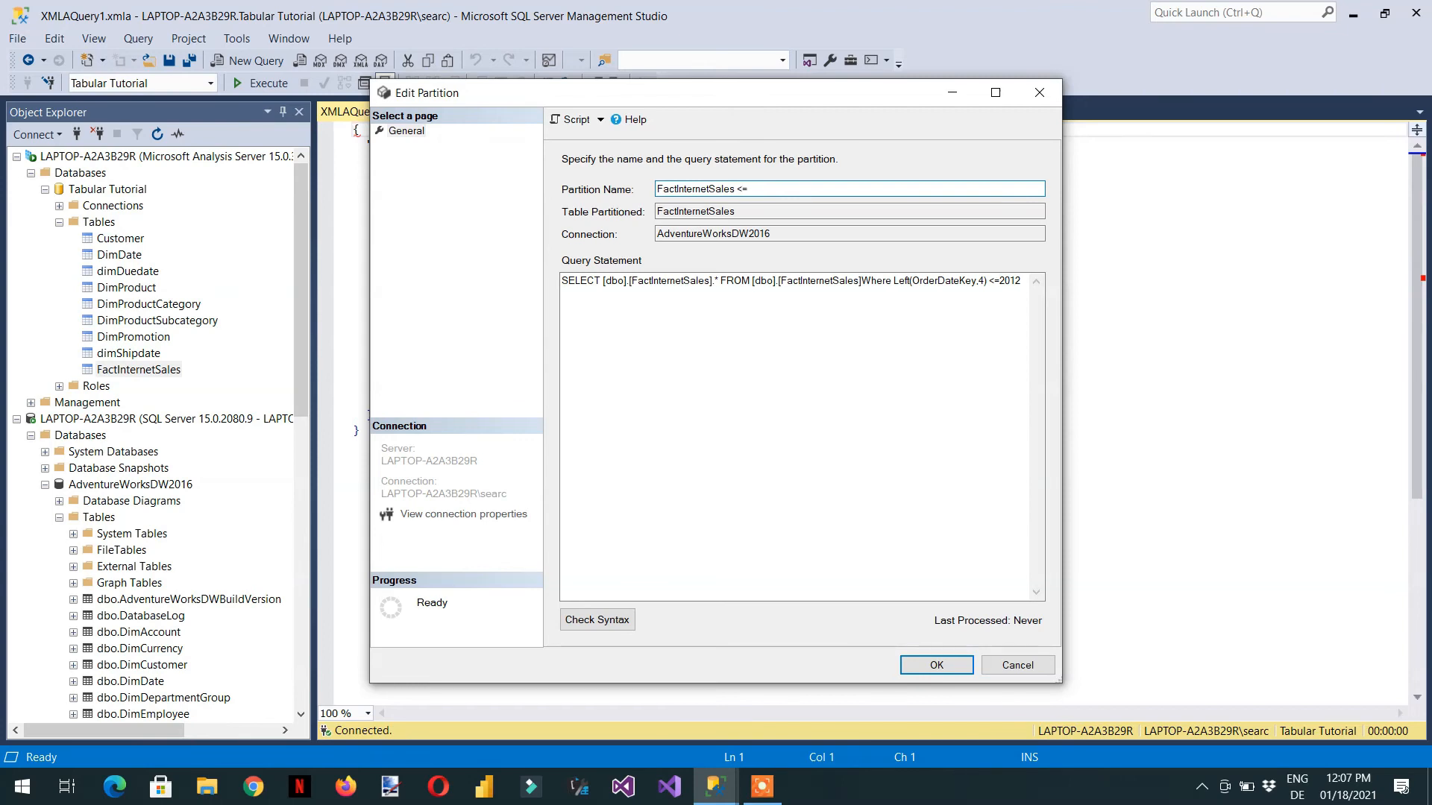
text(012)
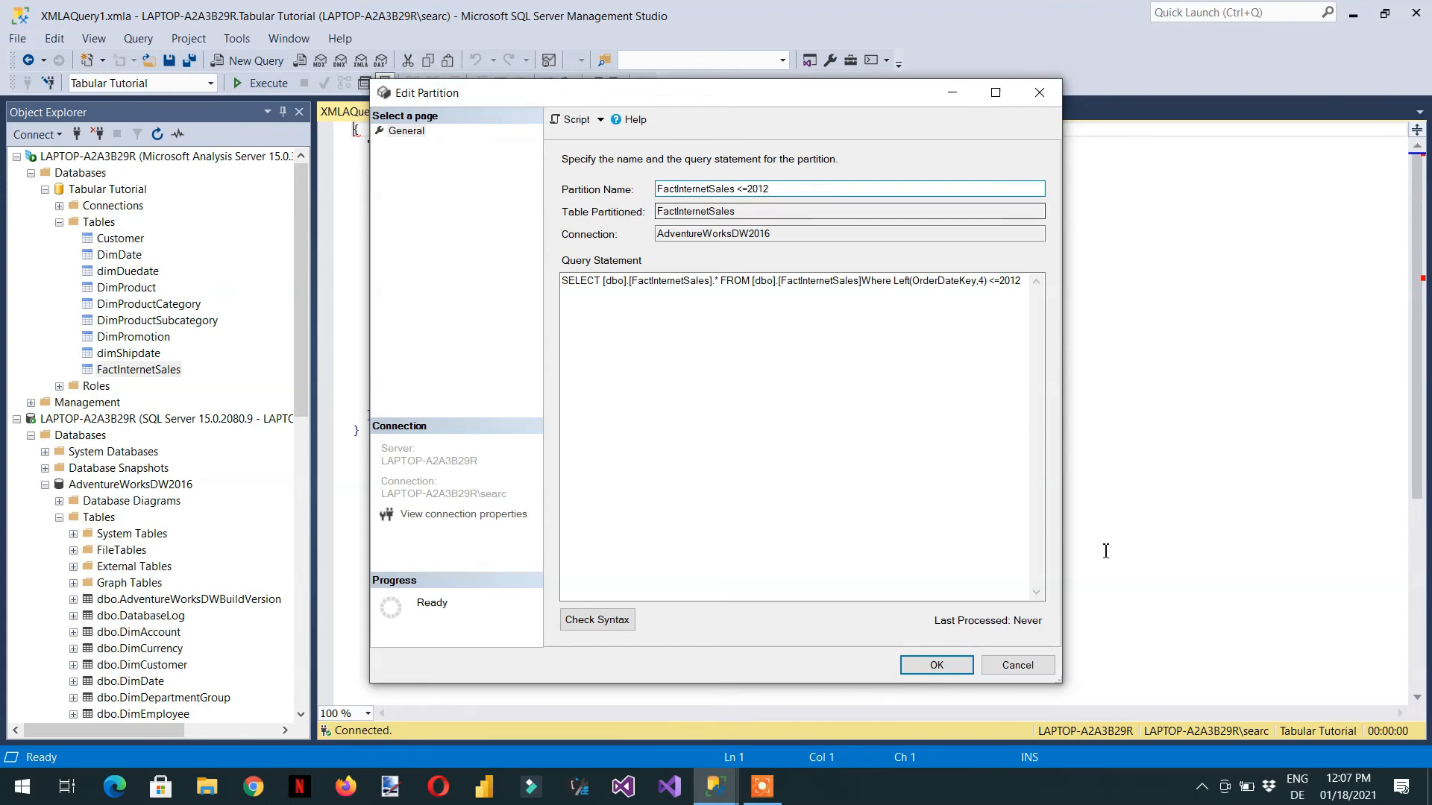
click(925, 671)
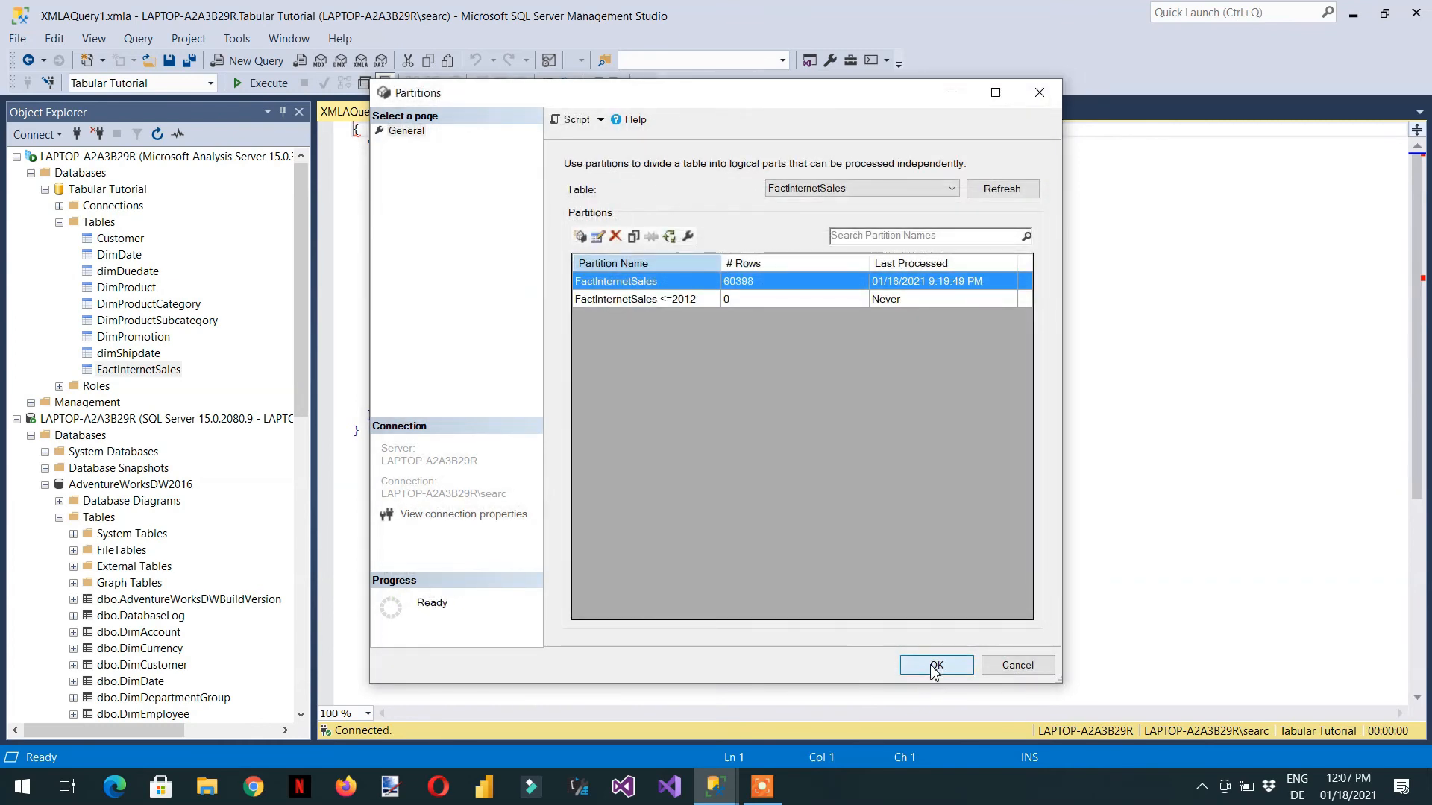
click(935, 665)
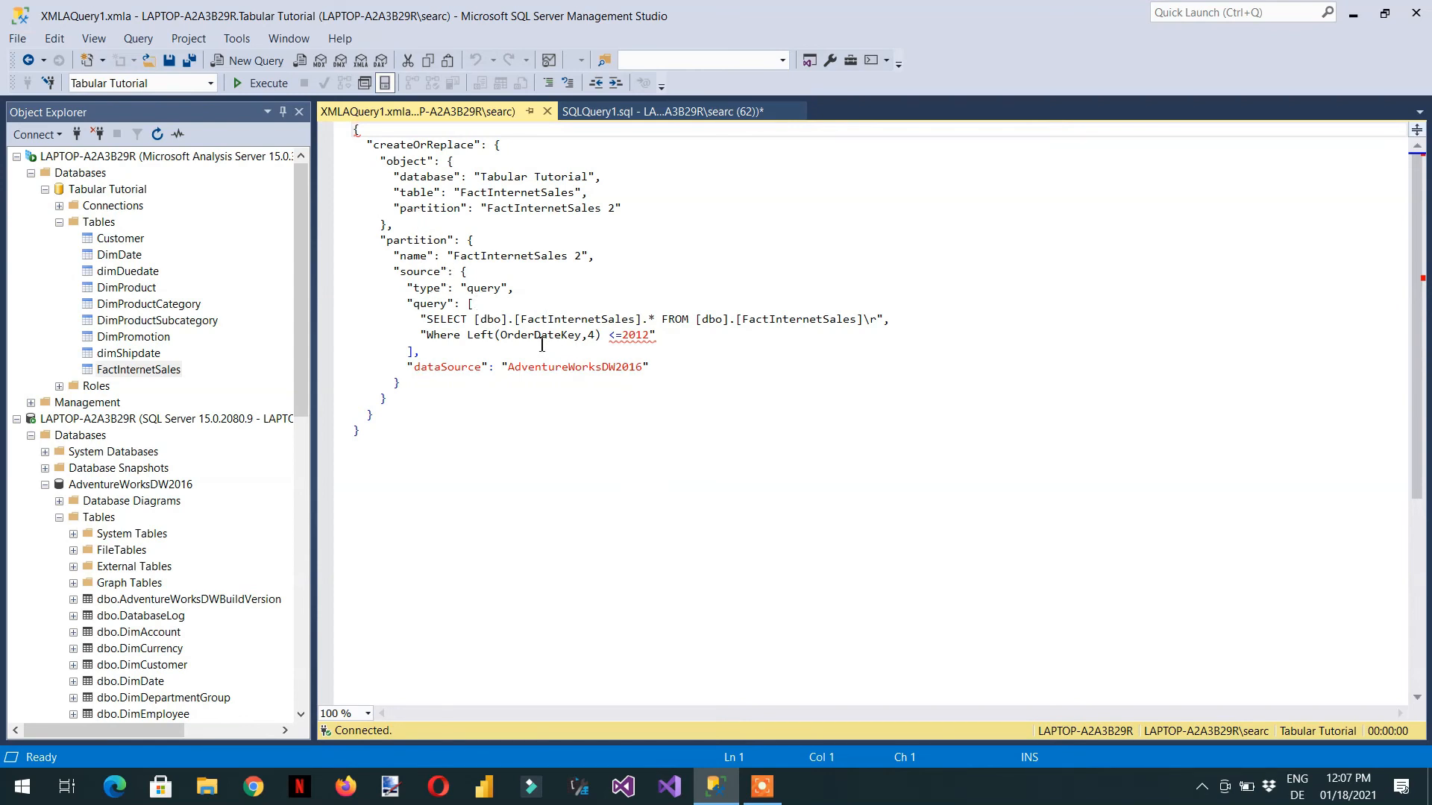
Step: Set both the object's partition value and the partition's name in the generated script to FactInternetSales >2012
click(614, 210)
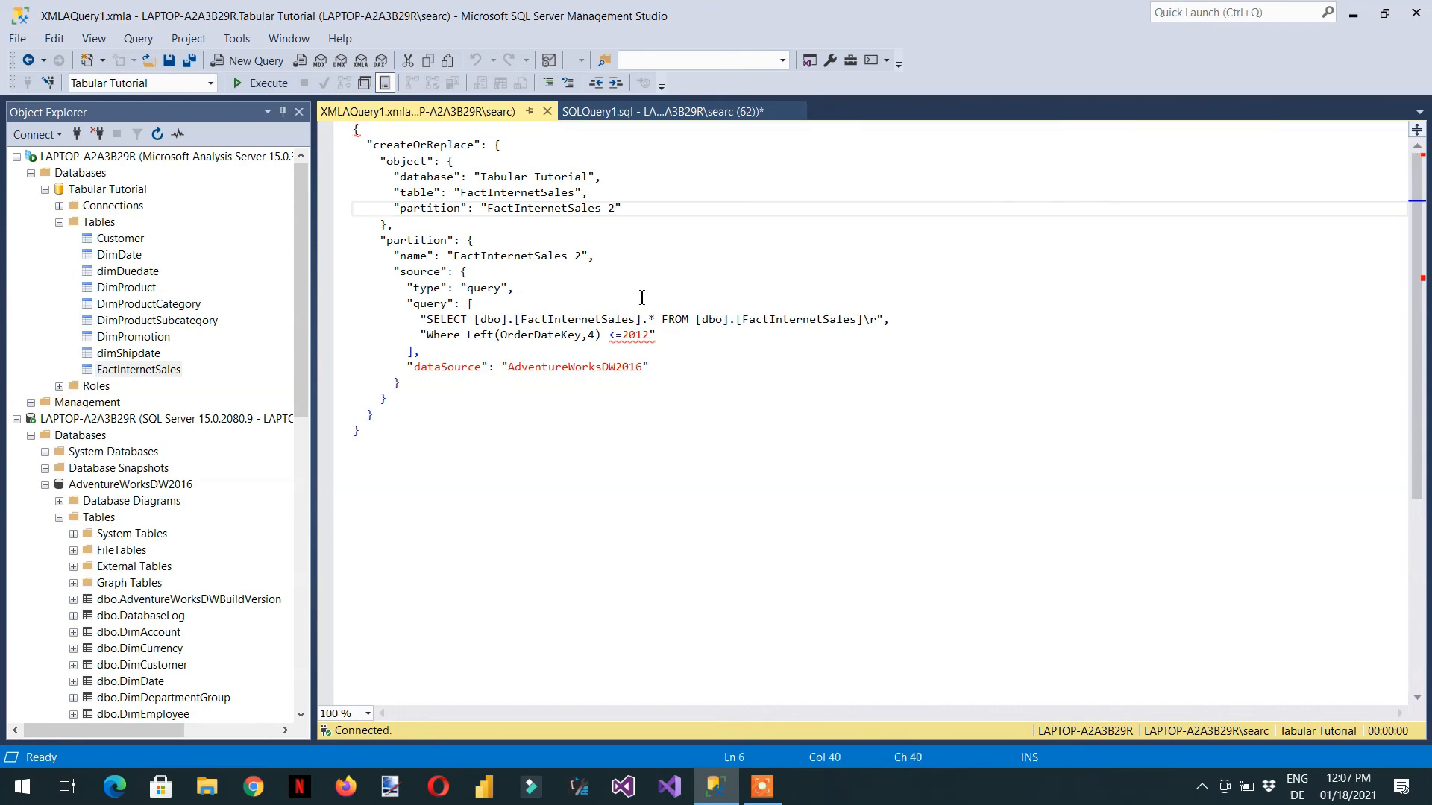
key(BackSpace)
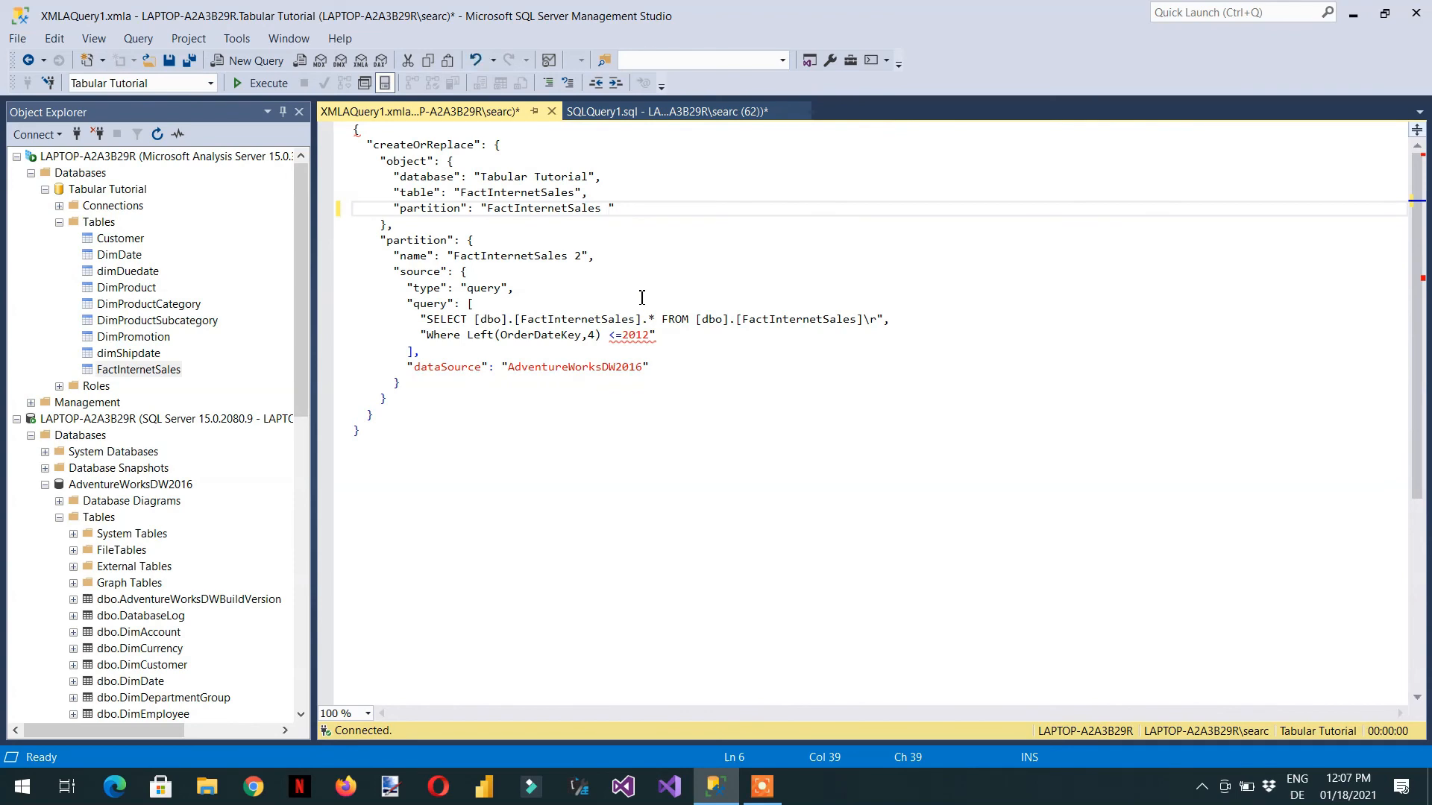
text(>2012)
click(580, 256)
key(BackSpace)
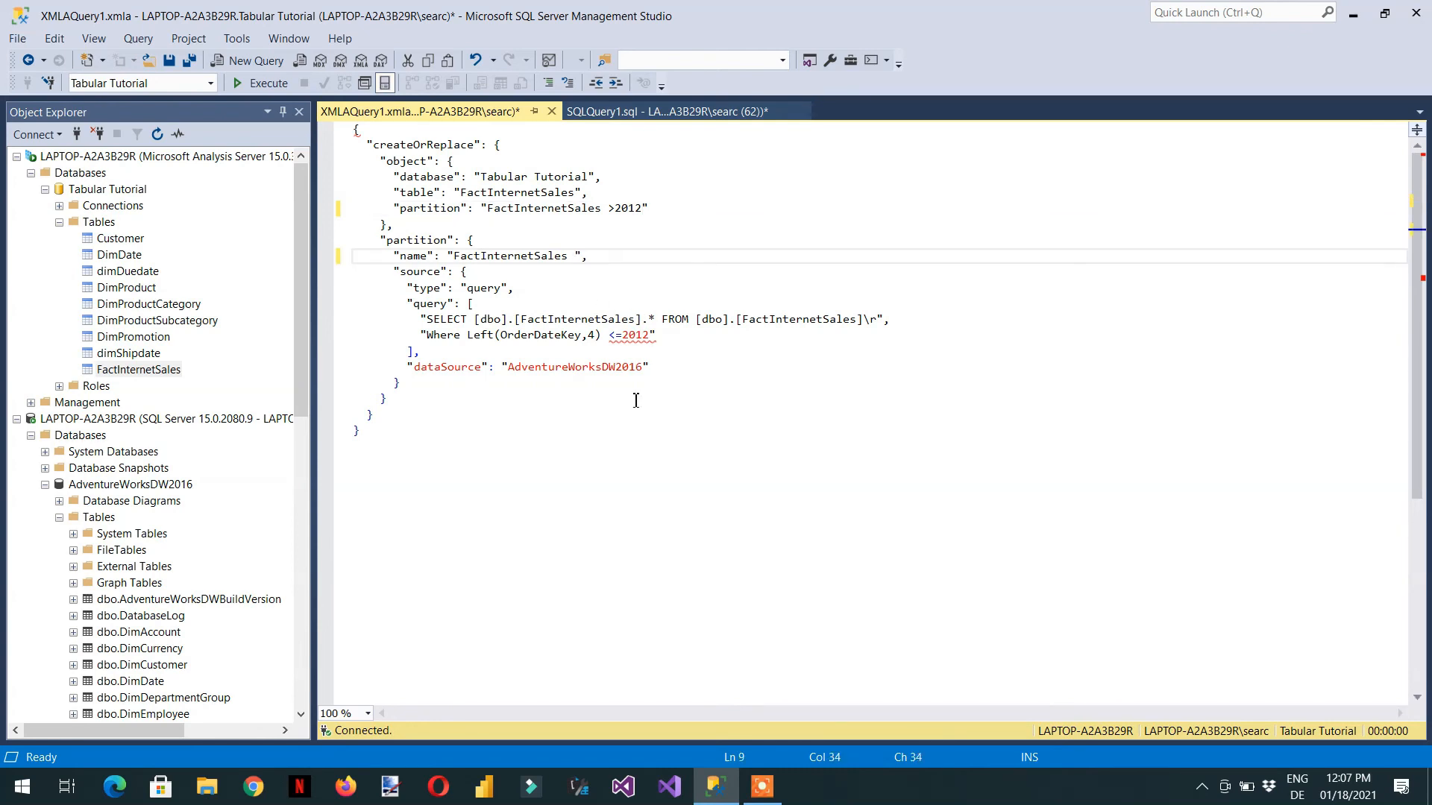
text(>2012)
Step: Change the script's Where condition to Left(OrderDateKey,4) >2012 and execute the script
click(622, 340)
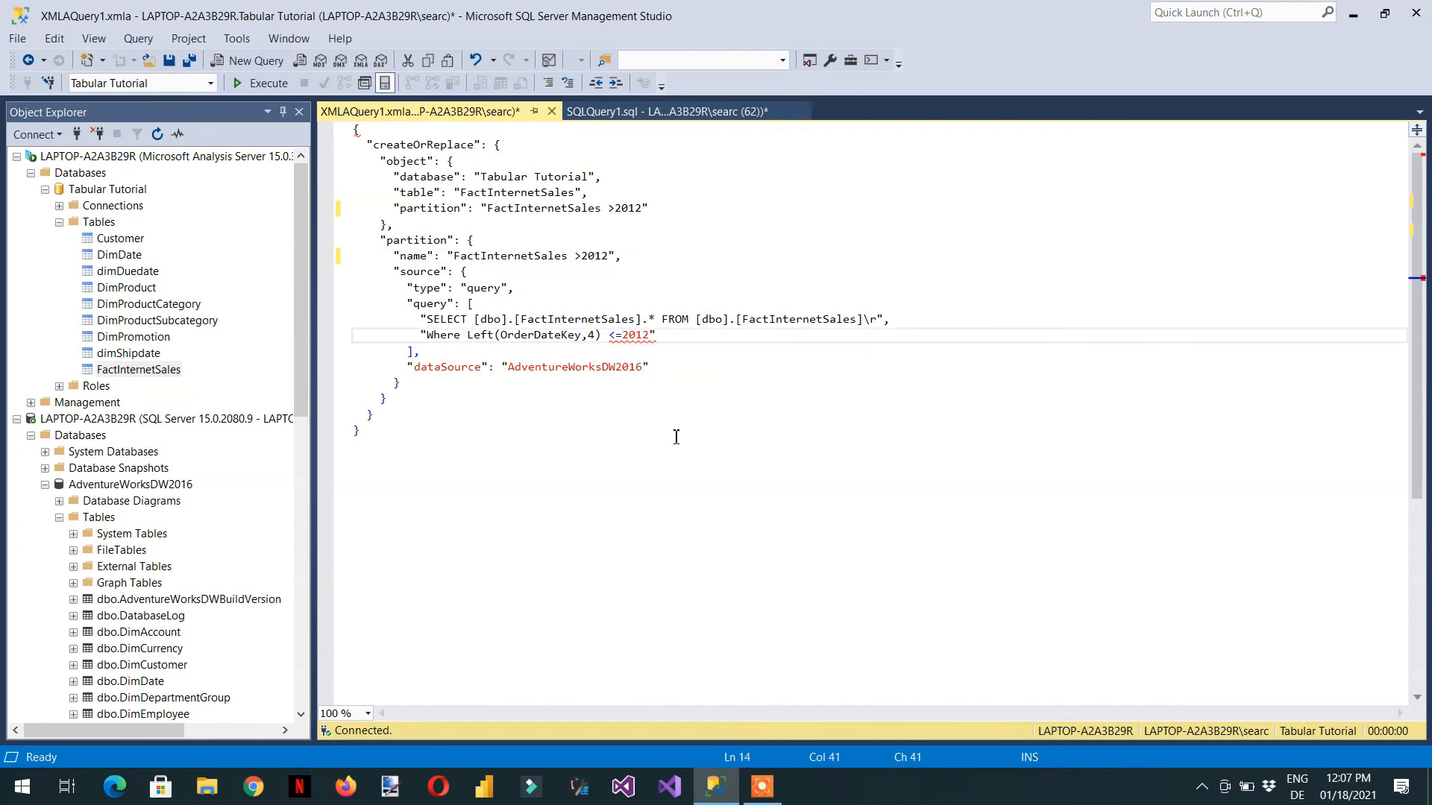
key(BackSpace)
key(BackSpace)
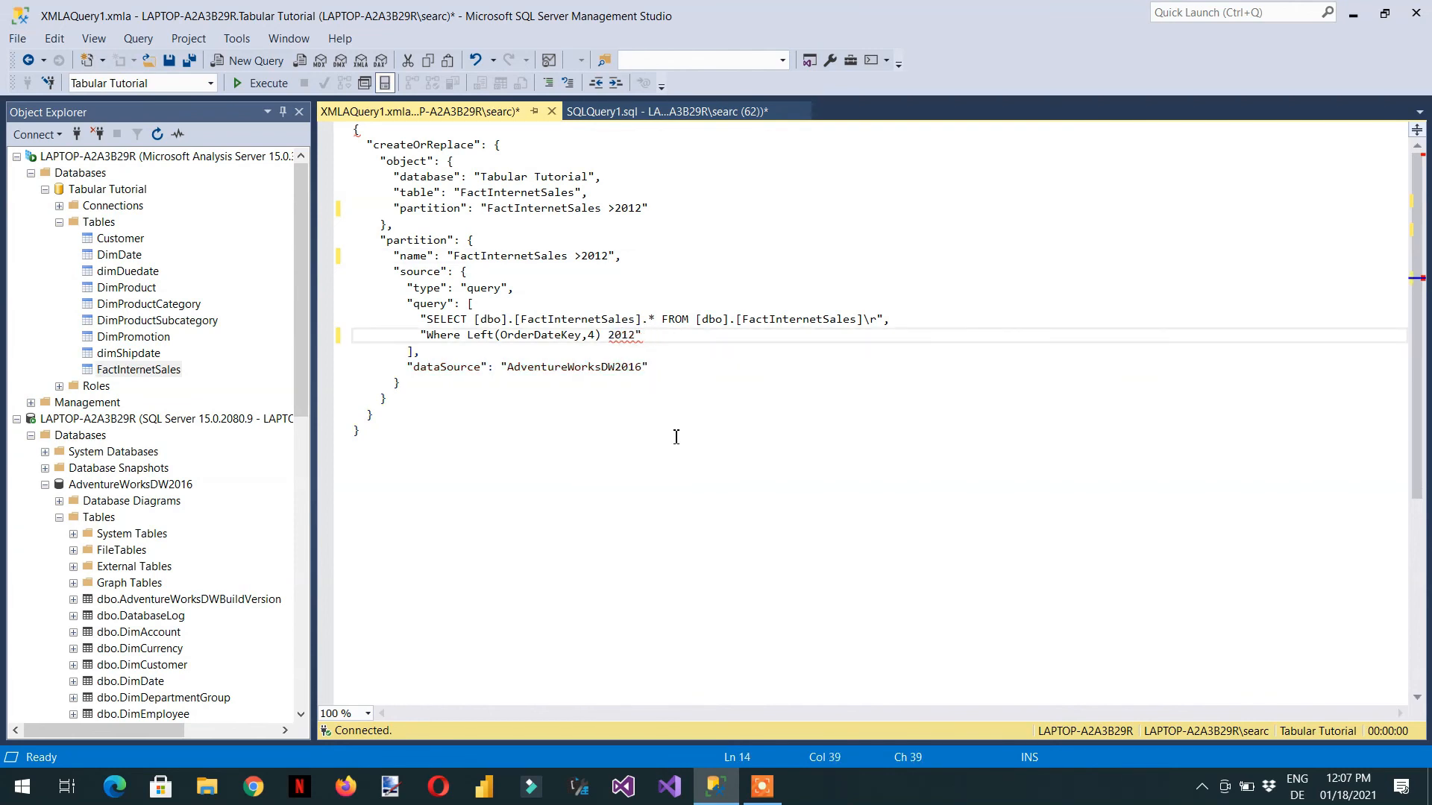
text(>)
click(265, 83)
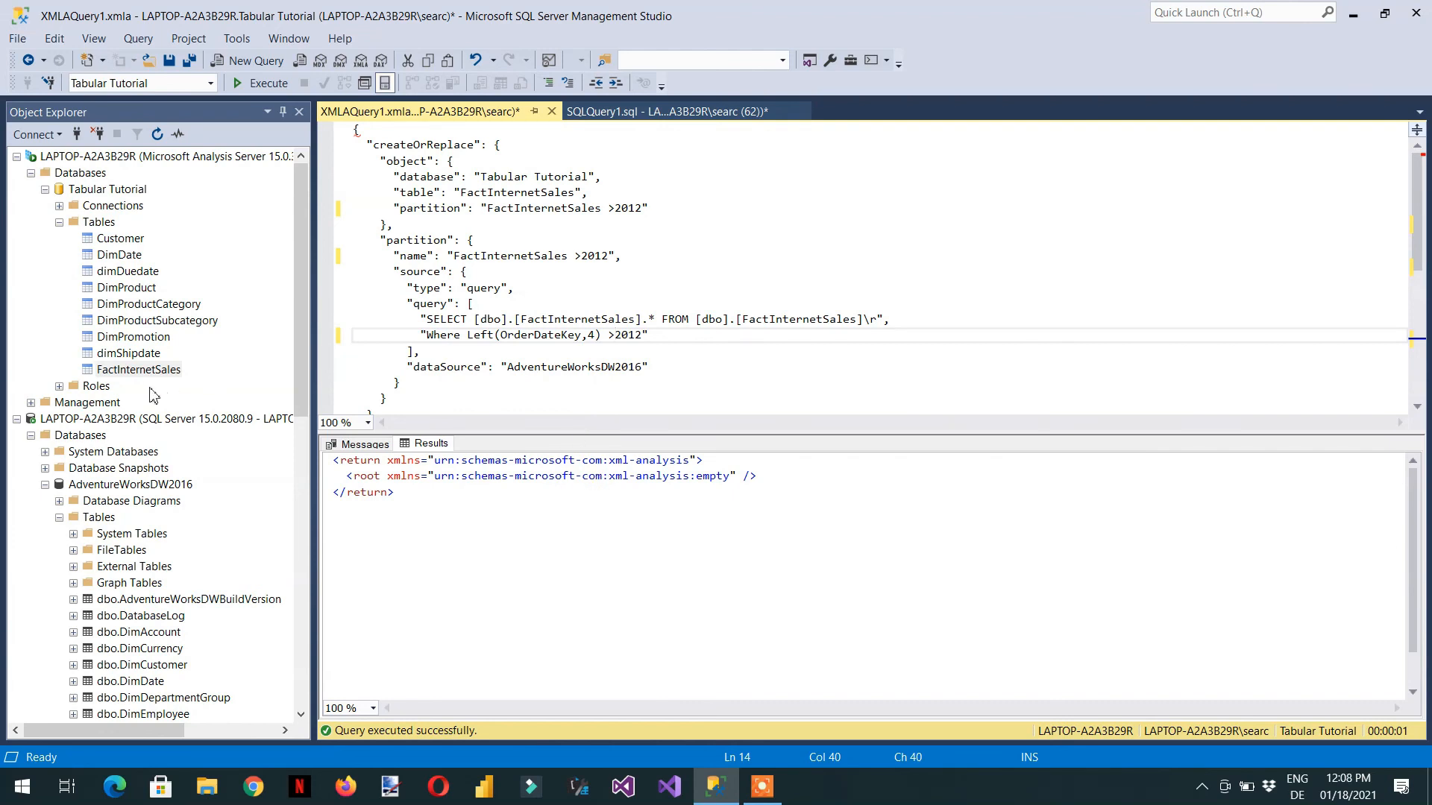
Step: Open the partition list of the FactInternetSales table in the Tabular Tutorial database
right_click(136, 373)
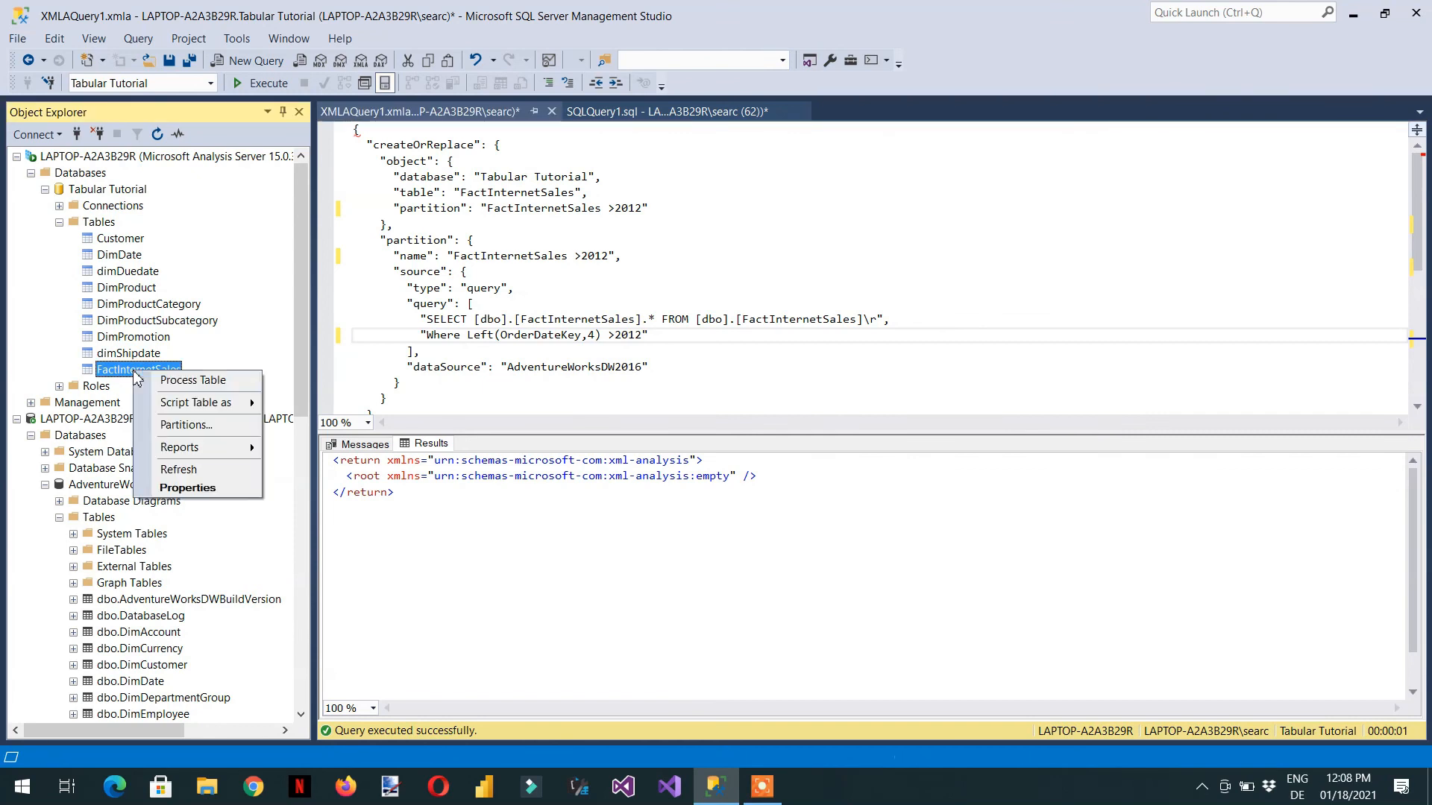
click(215, 429)
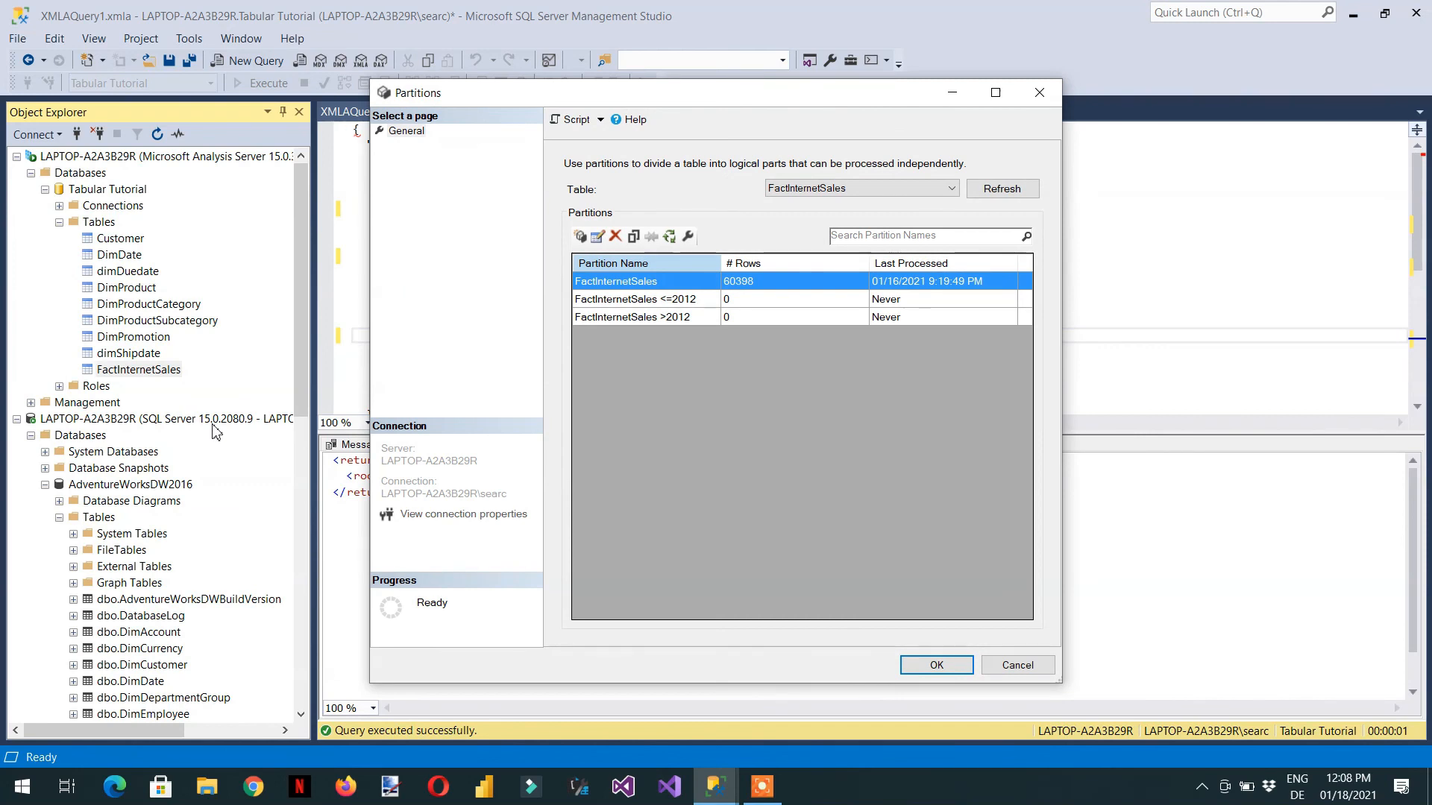